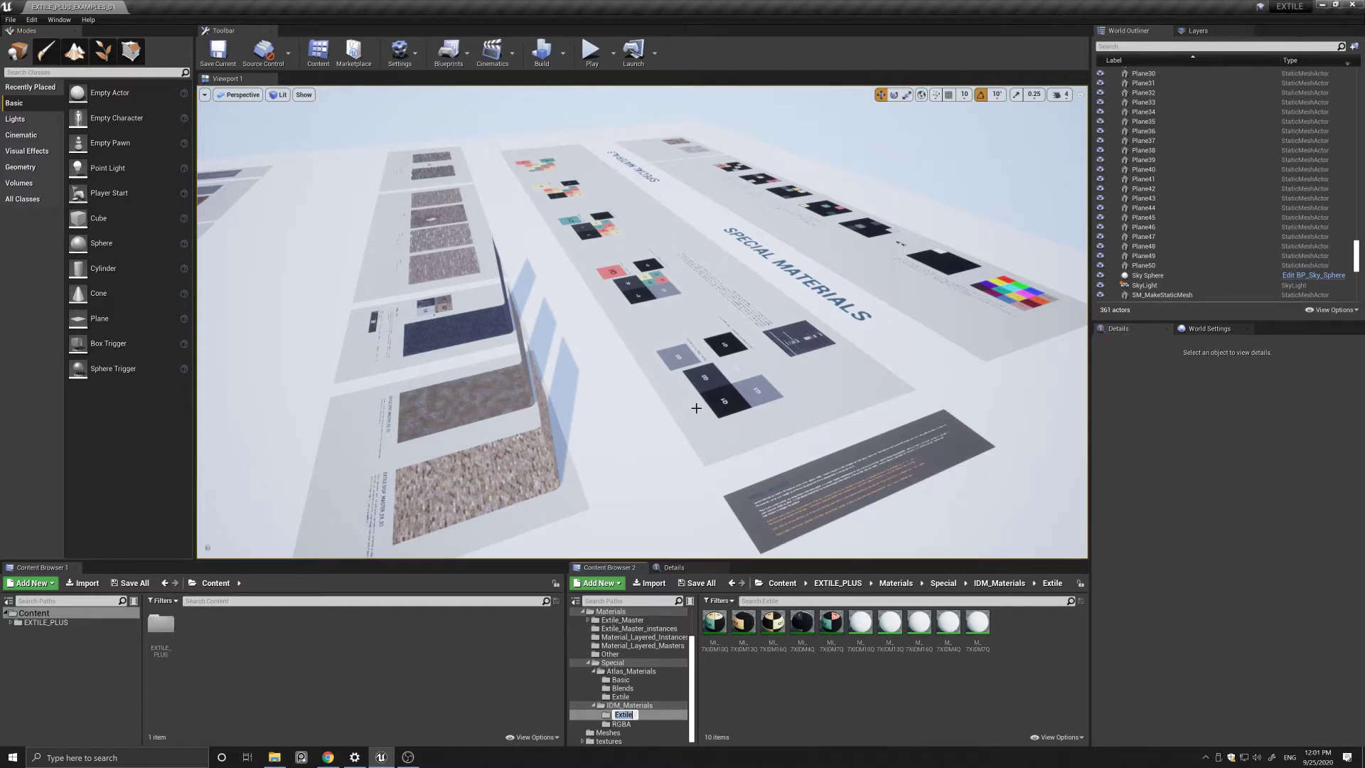
Select the 16-colour ID grid plane in the Special Materials area and frame it together with its MF_ColorID_Select description.
key("Return")
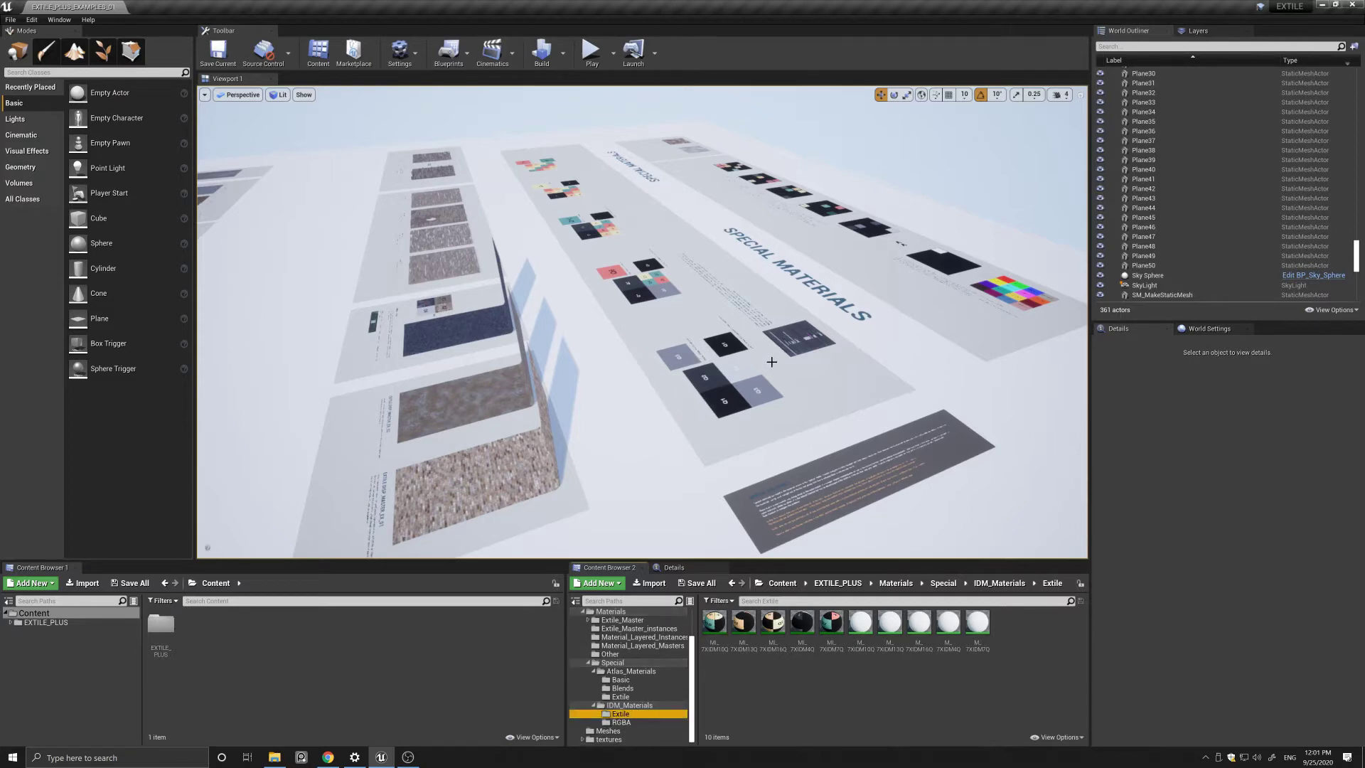
right_click_drag(772, 362, 853, 361)
left_click(994, 272)
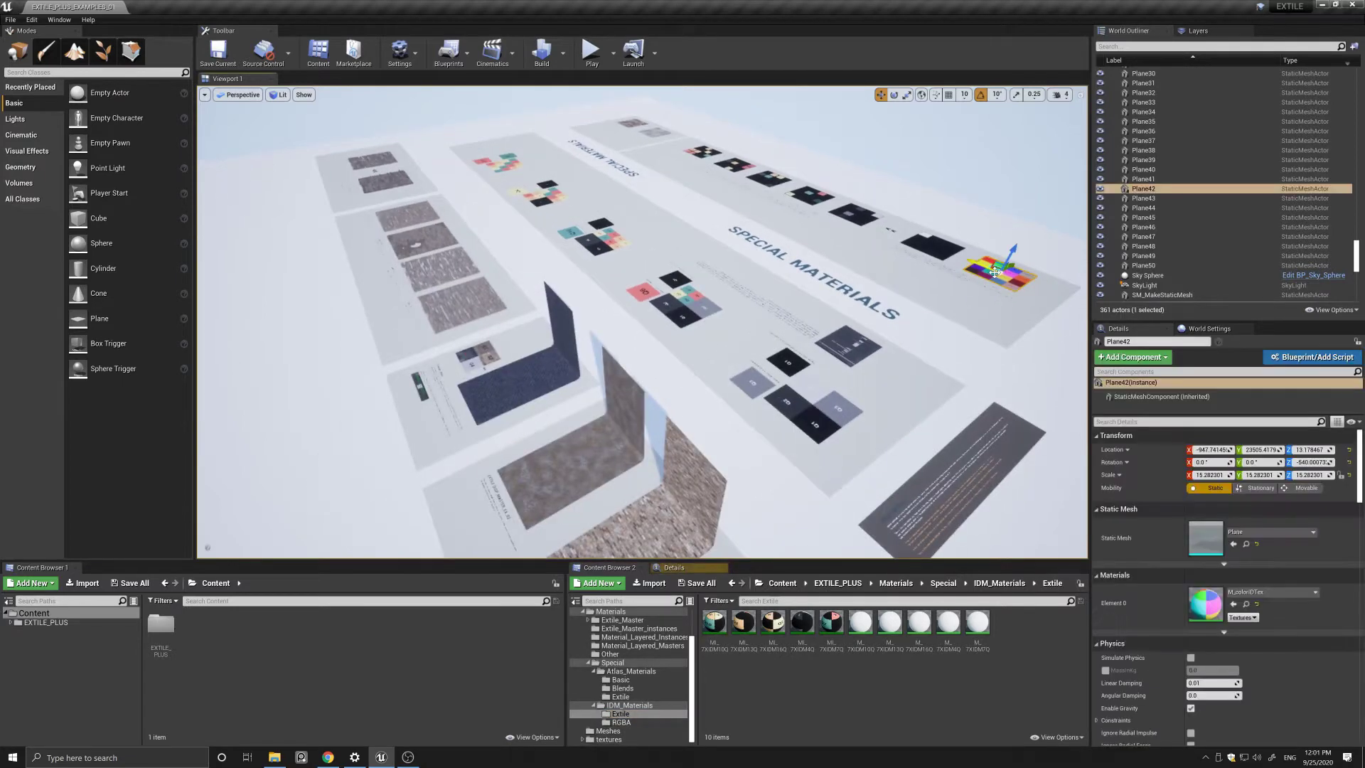
key("f")
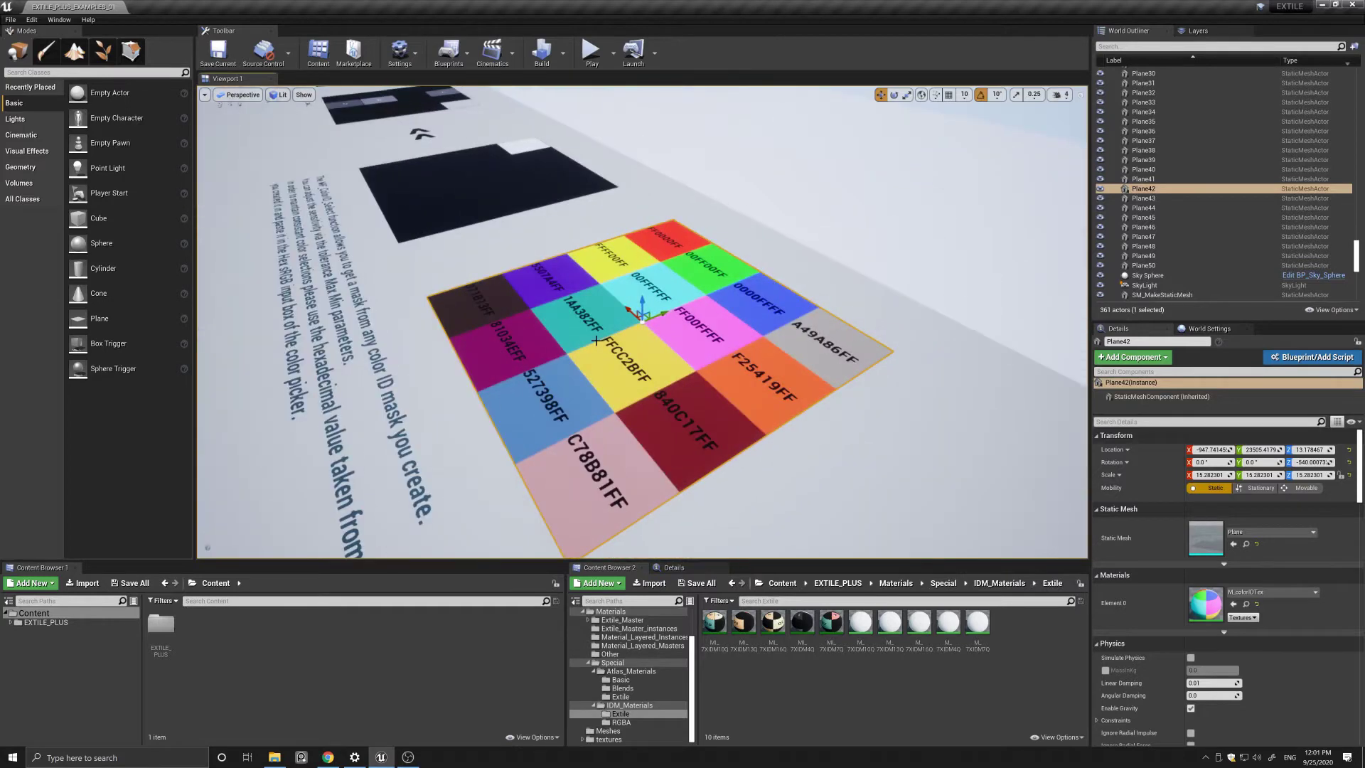
scroll(594, 363, "down", 8)
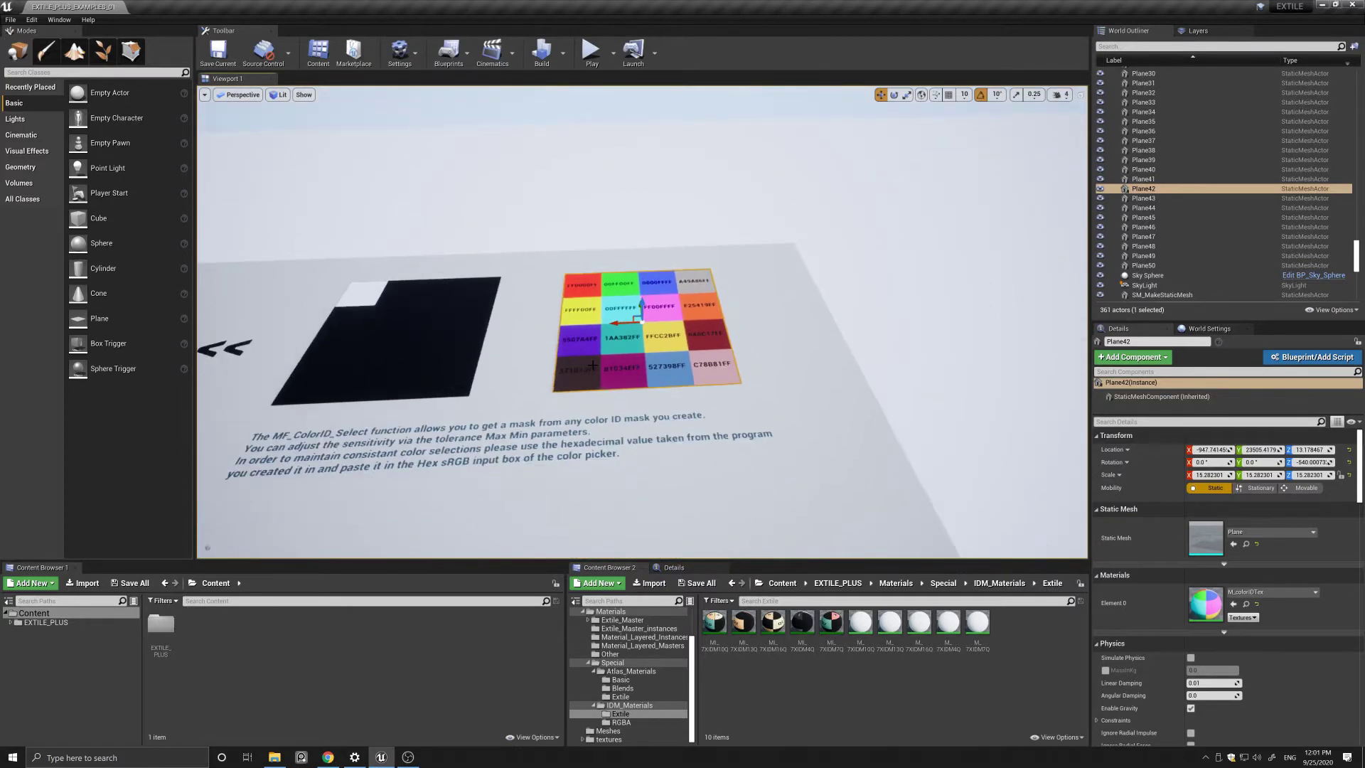
left_click_drag(592, 369, 582, 419, "alt")
middle_click_drag(569, 378, 630, 378, "alt")
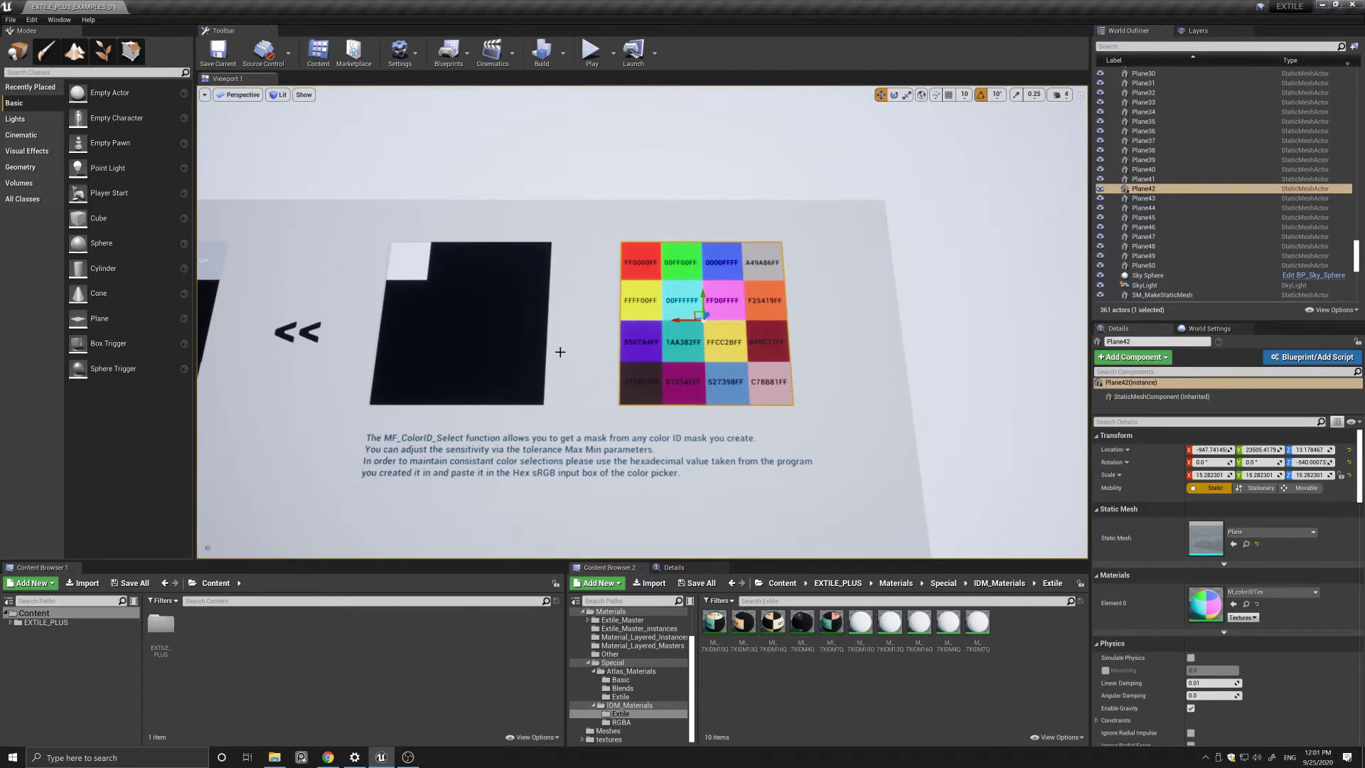
key("w")
key("a")
right_click_drag(560, 352, 560, 356)
key("d")
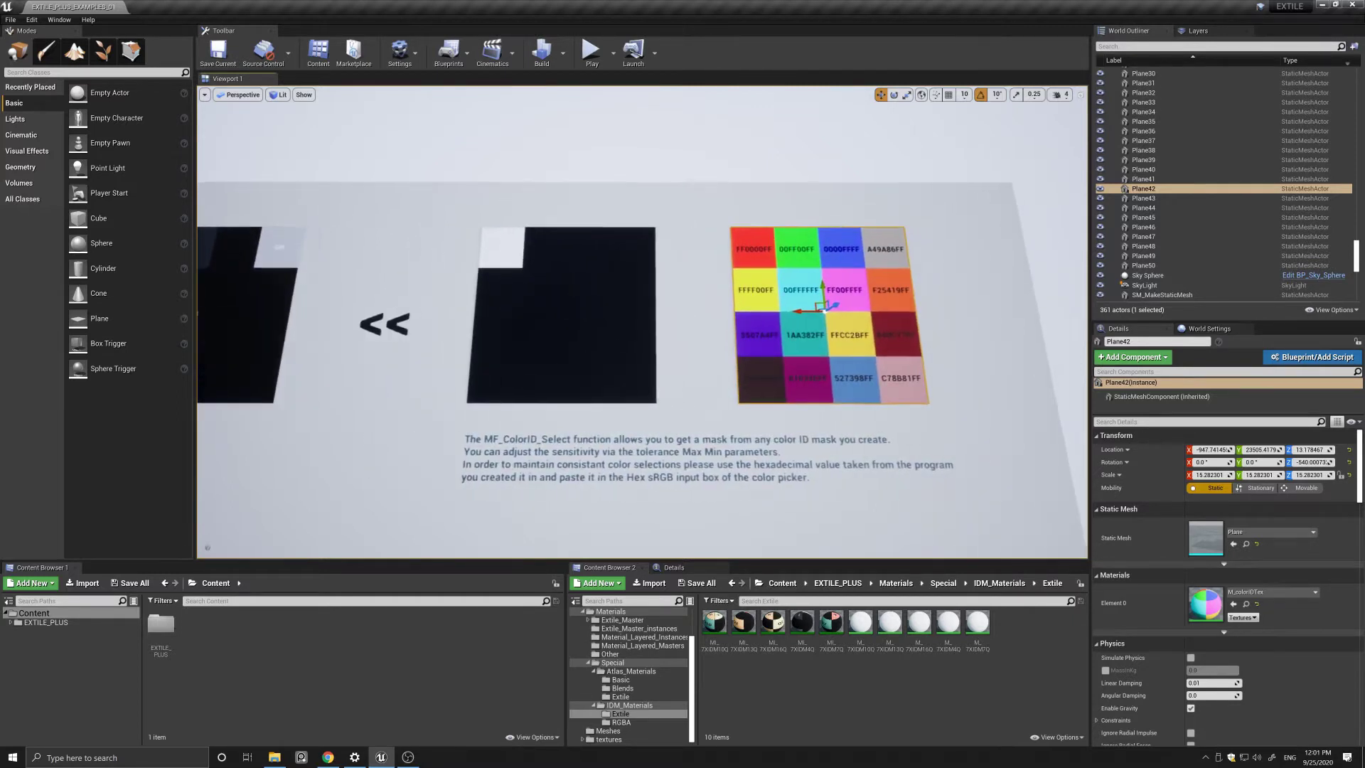
Open the material instance of the black mask plane beside the colour grid, keep both planes in view, and clear the selection.
left_click(560, 356)
double_click(1208, 606)
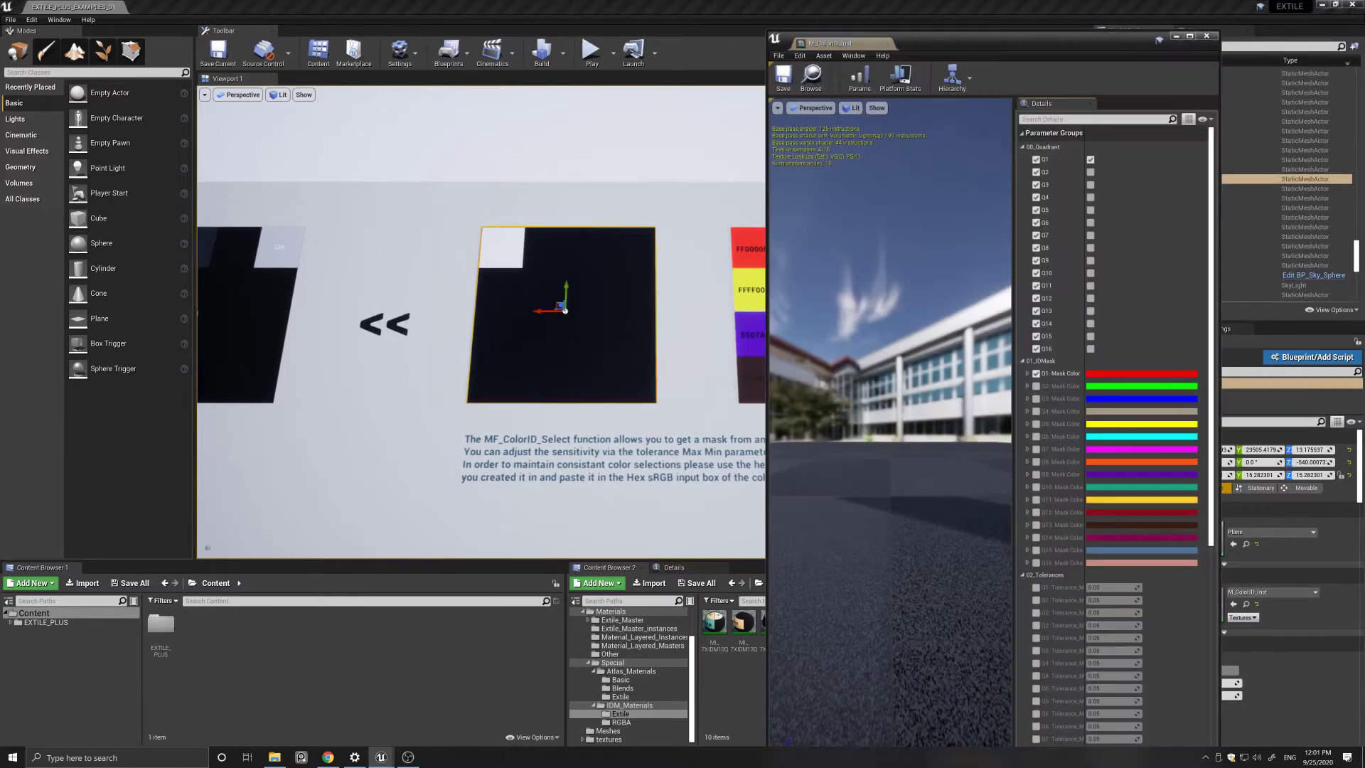
left_click_drag(1159, 26, 485, 1)
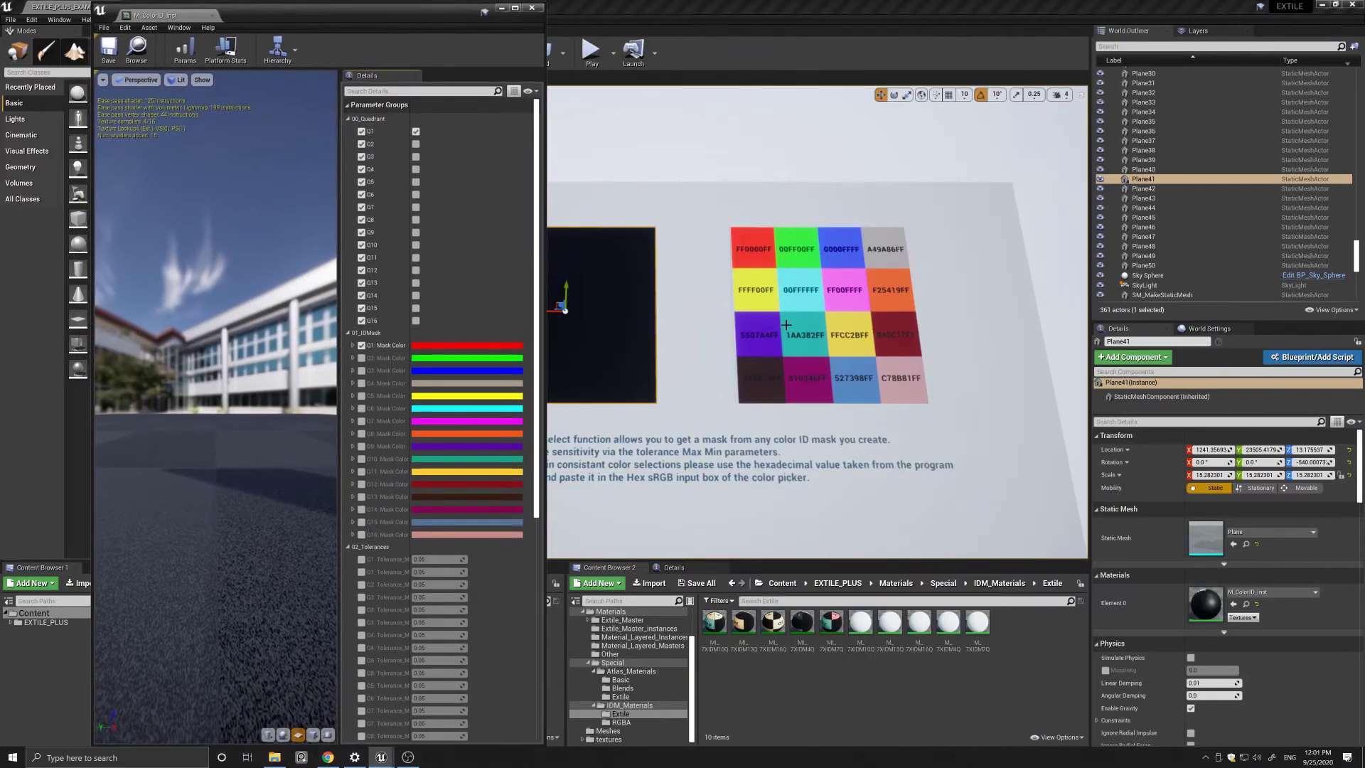
scroll(787, 324, "down", 1)
middle_click_drag(658, 362, 638, 380)
key("Escape")
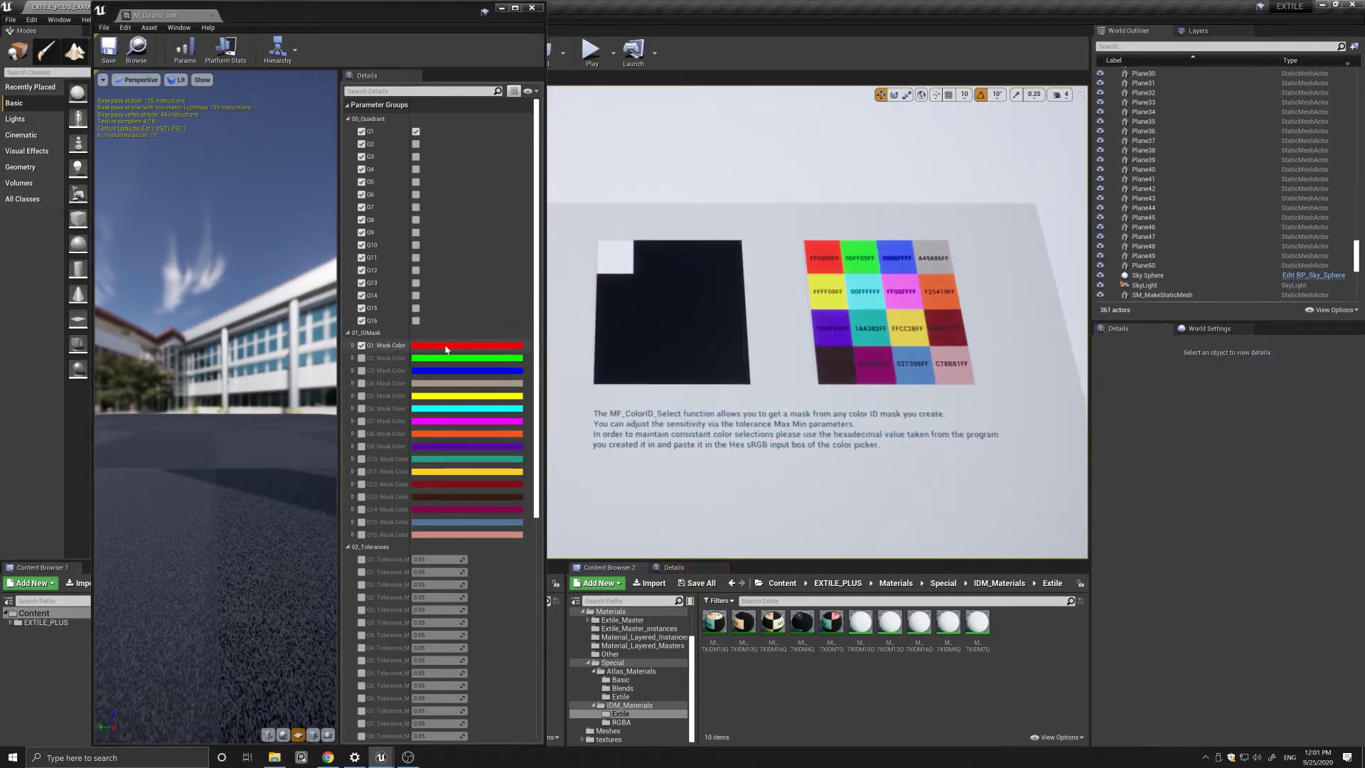
Enable quadrants Q2 through Q16 one after another in the mask plane's material instance.
left_click(416, 143)
left_click(415, 156)
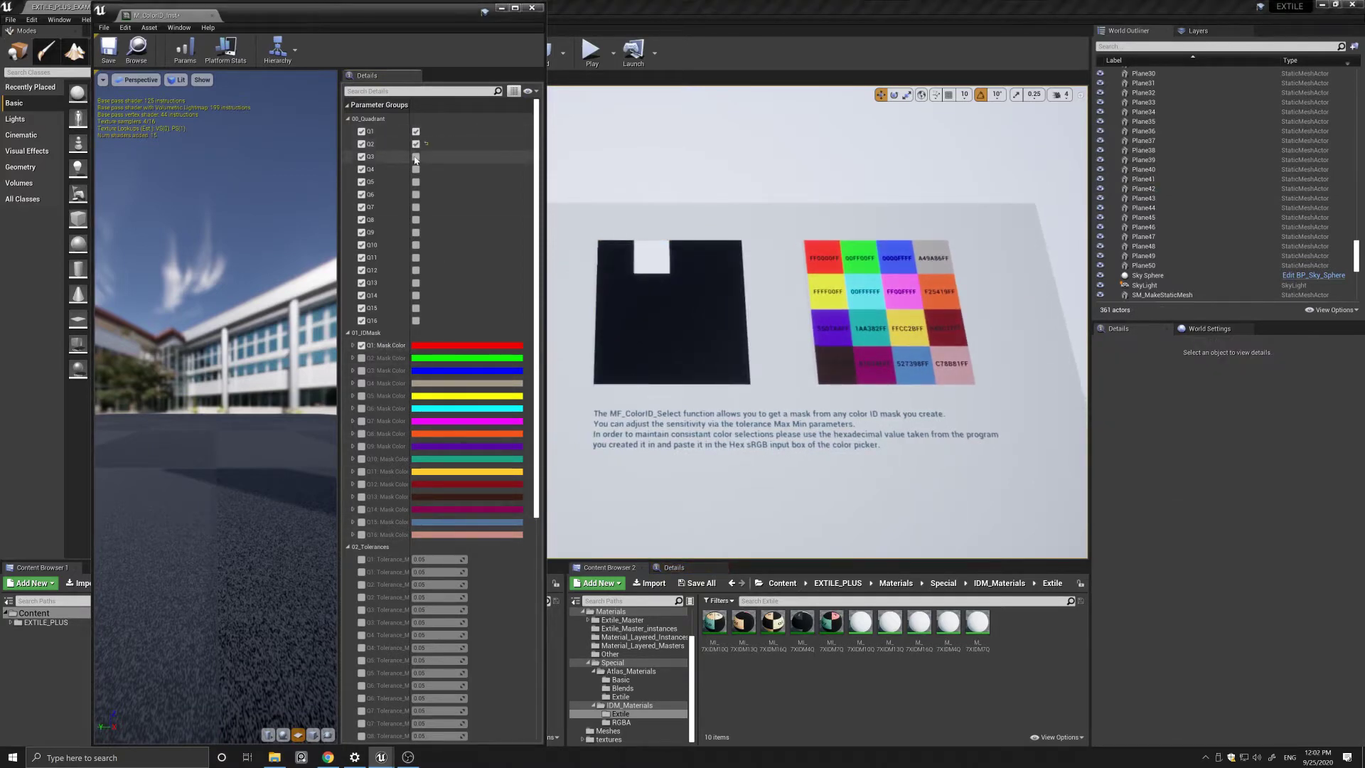
left_click(415, 169)
left_click(416, 182)
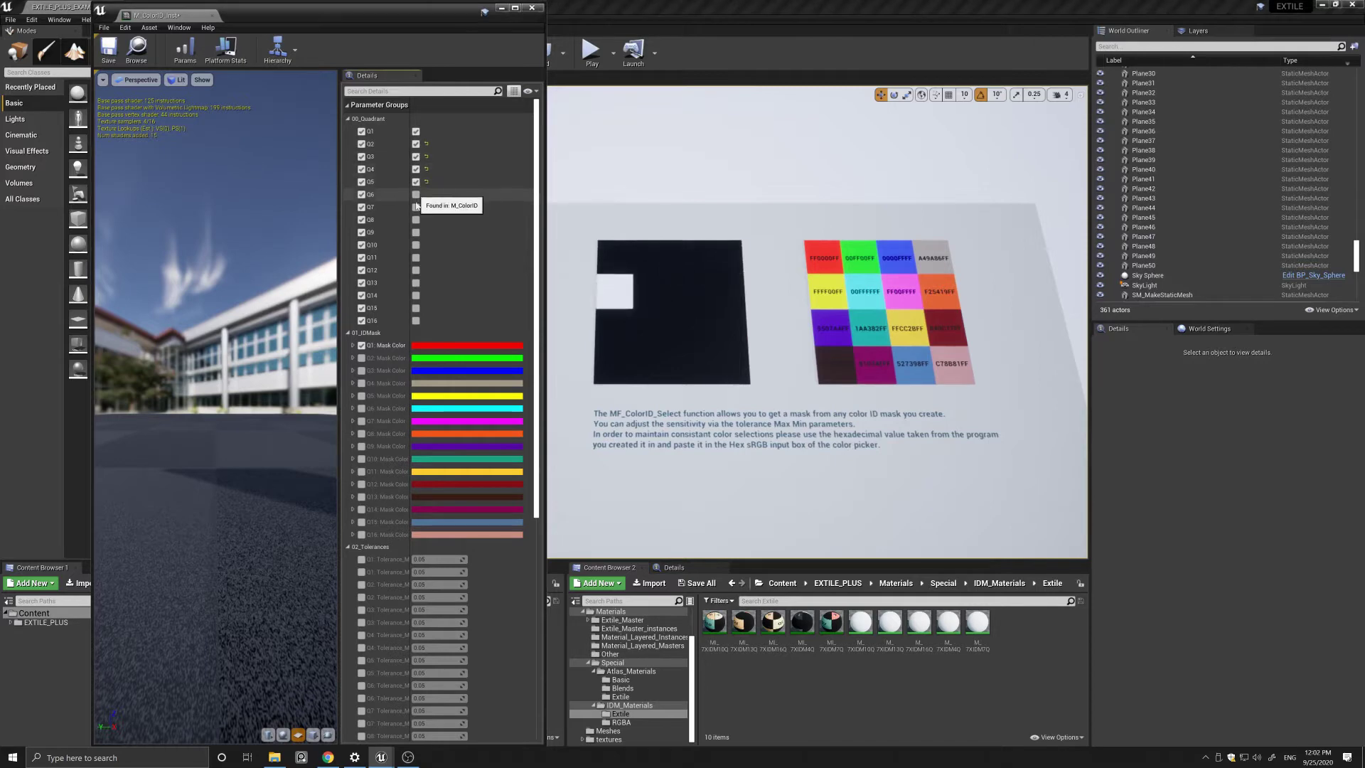
left_click(415, 194)
left_click(416, 207)
left_click(416, 220)
left_click(416, 231)
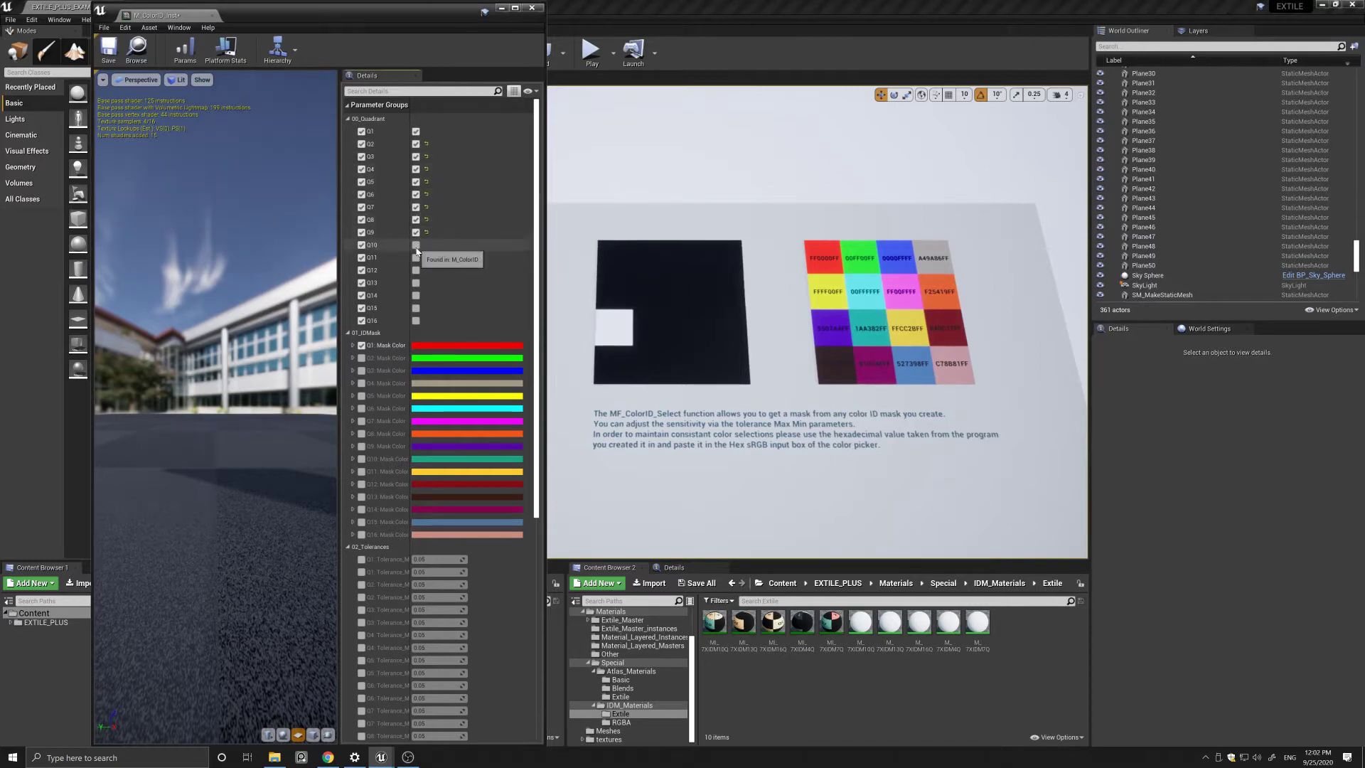
left_click(416, 244)
left_click(416, 257)
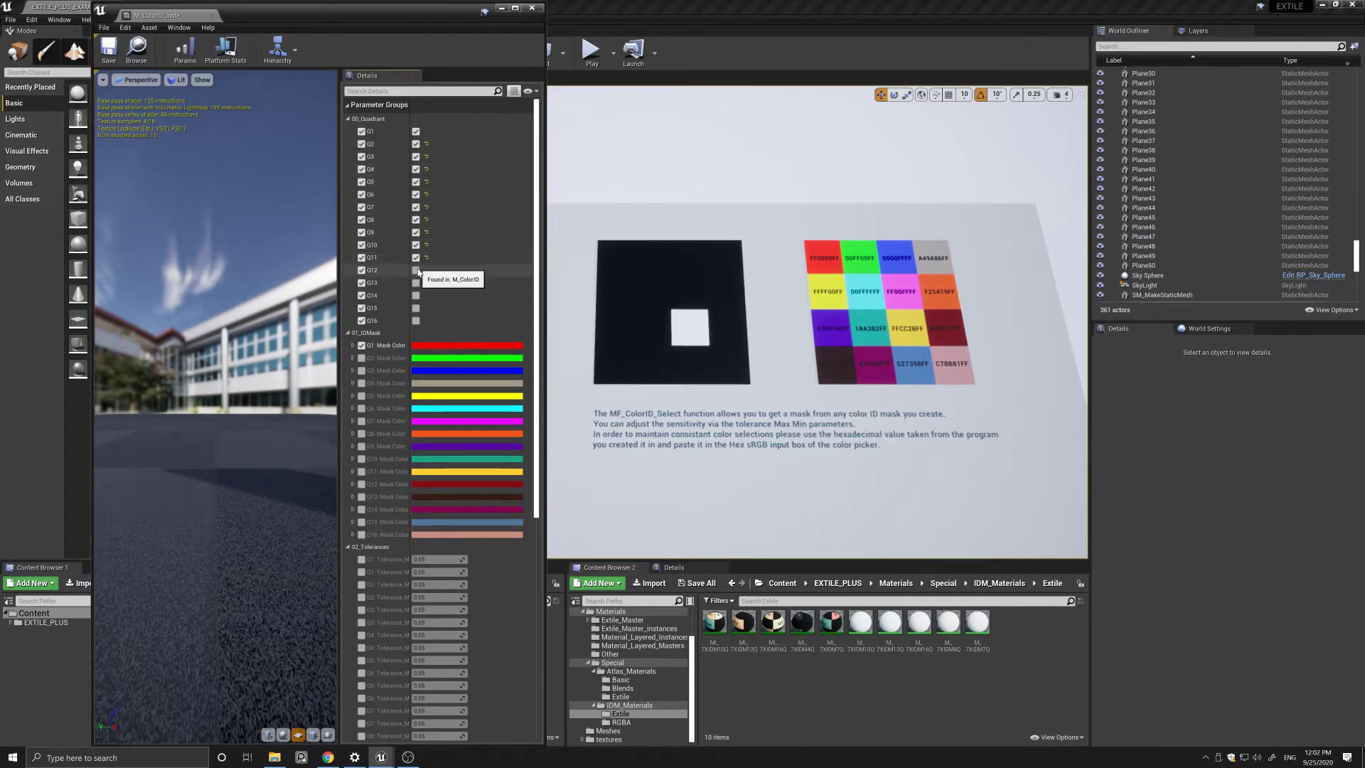
left_click(415, 270)
left_click(416, 283)
left_click(416, 295)
left_click(415, 308)
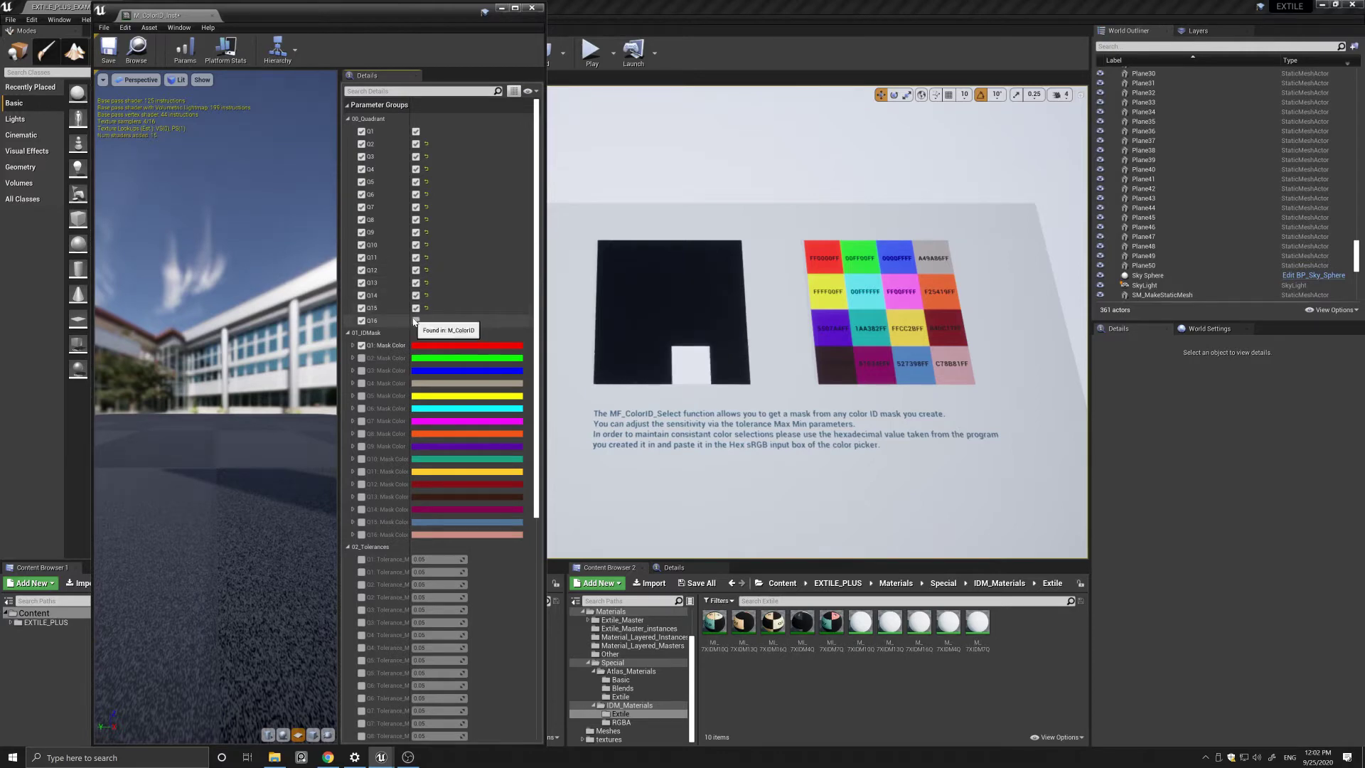
left_click(416, 320)
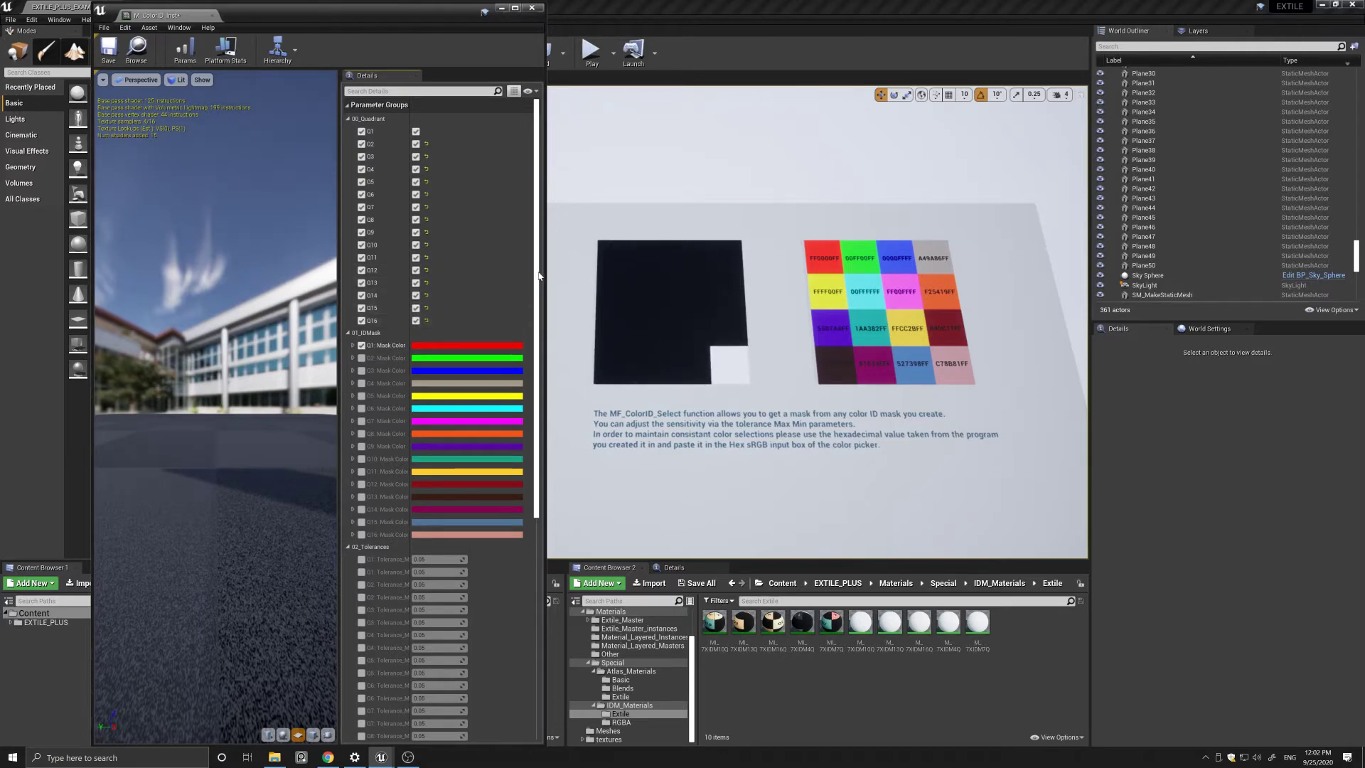
Review the mask colour and tolerance parameters, and inspect the Q1 Mask Color's Hex sRGB value without changing it.
left_click_drag(538, 272, 538, 394)
left_click_drag(410, 346, 428, 346)
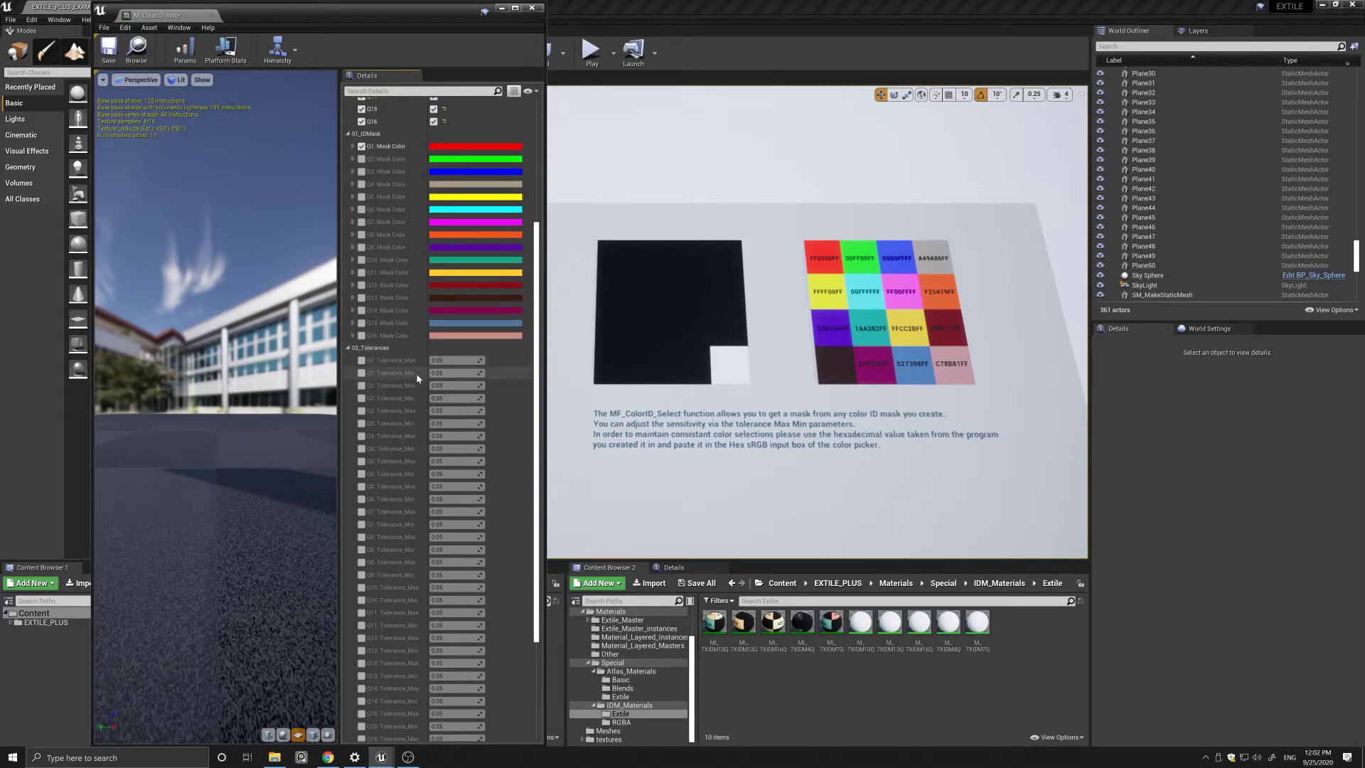
left_click_drag(536, 337, 536, 228)
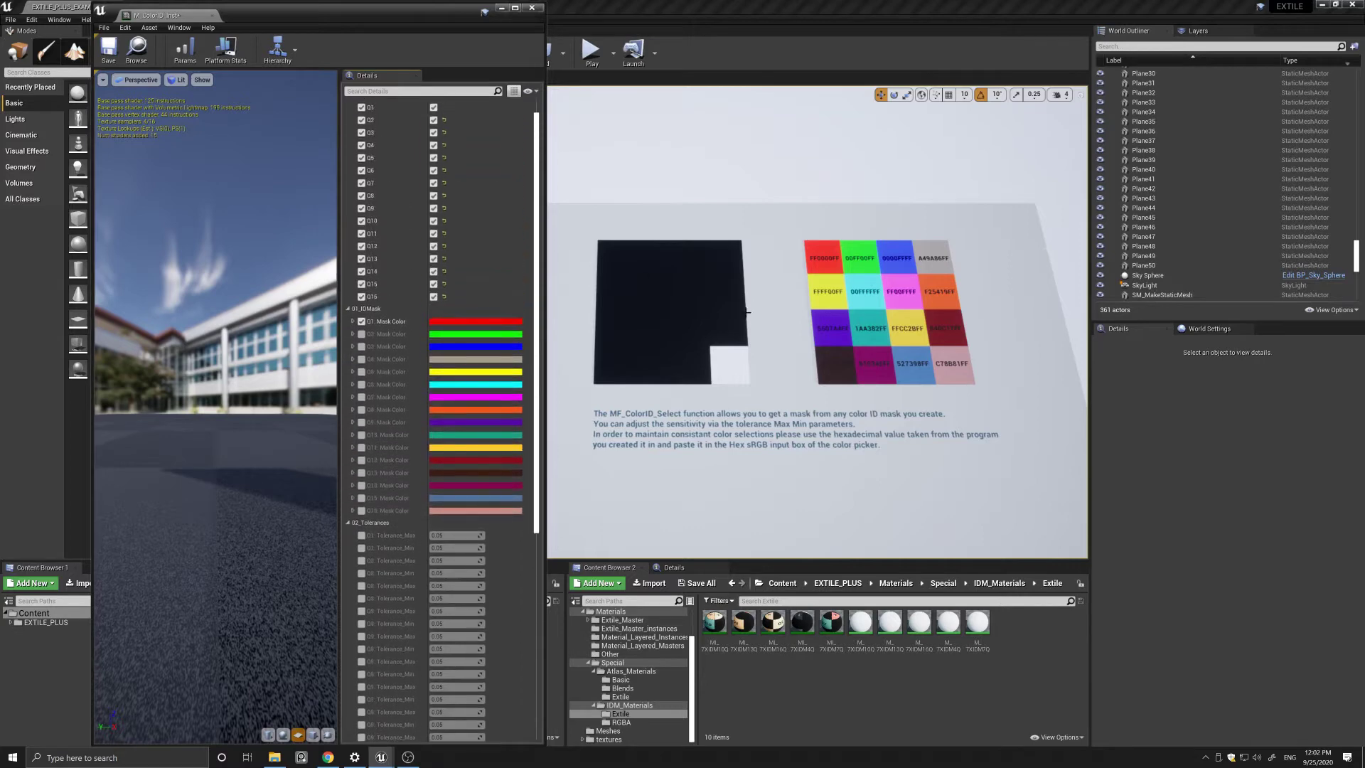
left_click(483, 322)
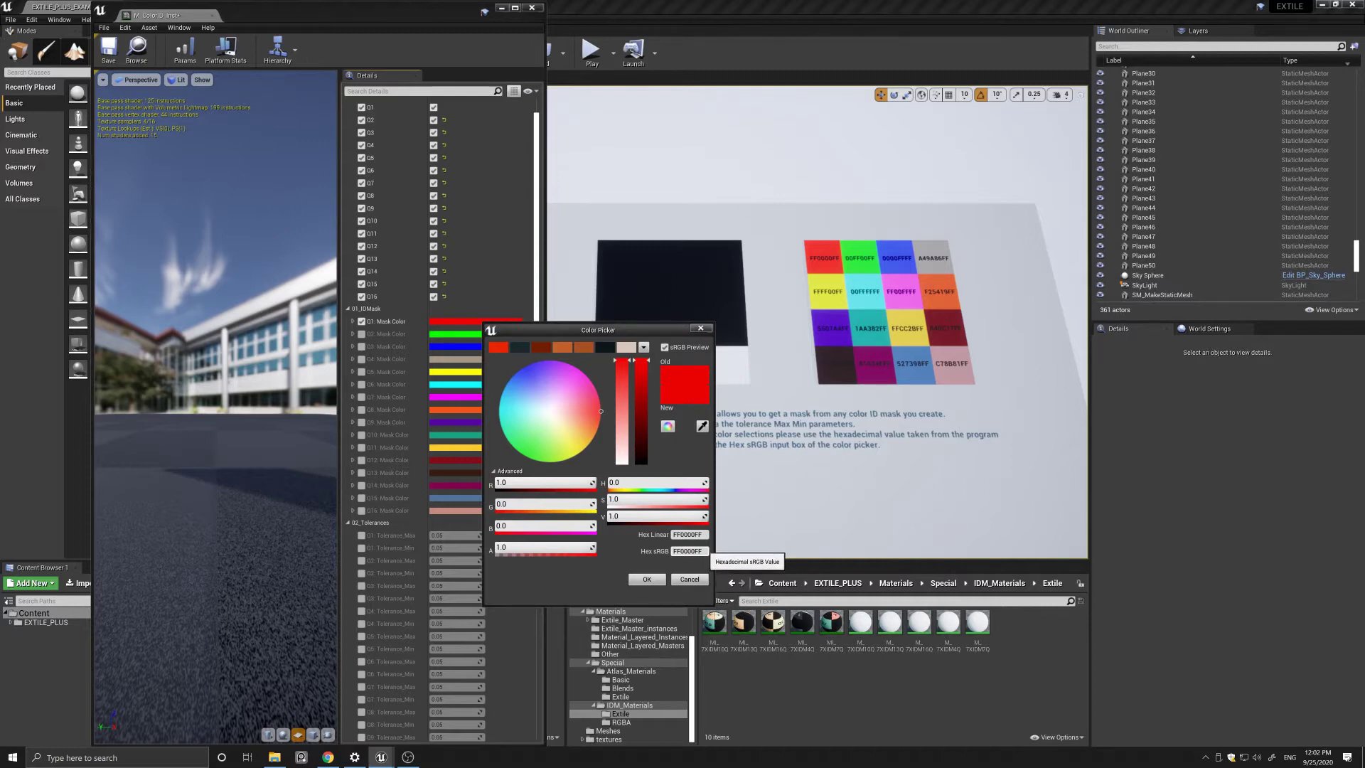
left_click(689, 580)
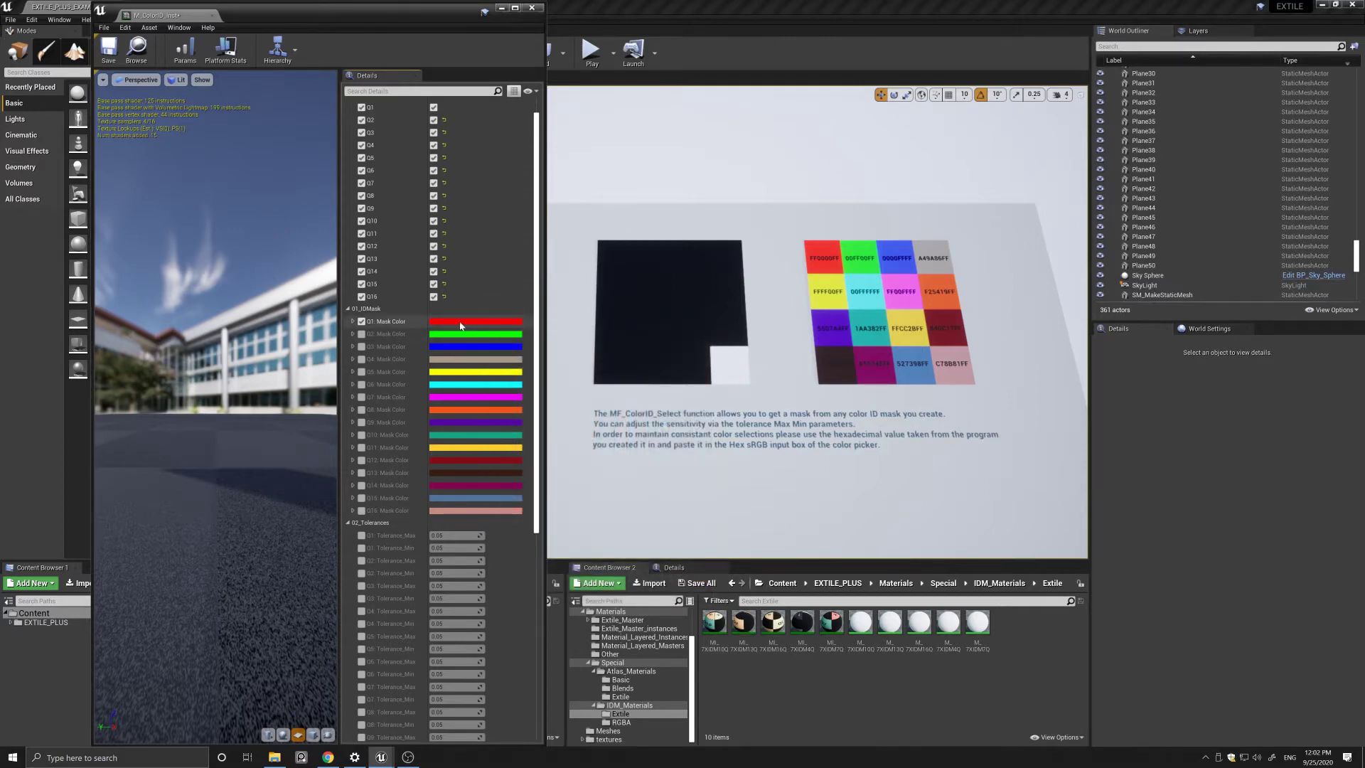
Close the material instance editor and bring the whole row of example ID mask planes into view.
left_click_drag(318, 7, 802, 13)
left_click(1015, 12)
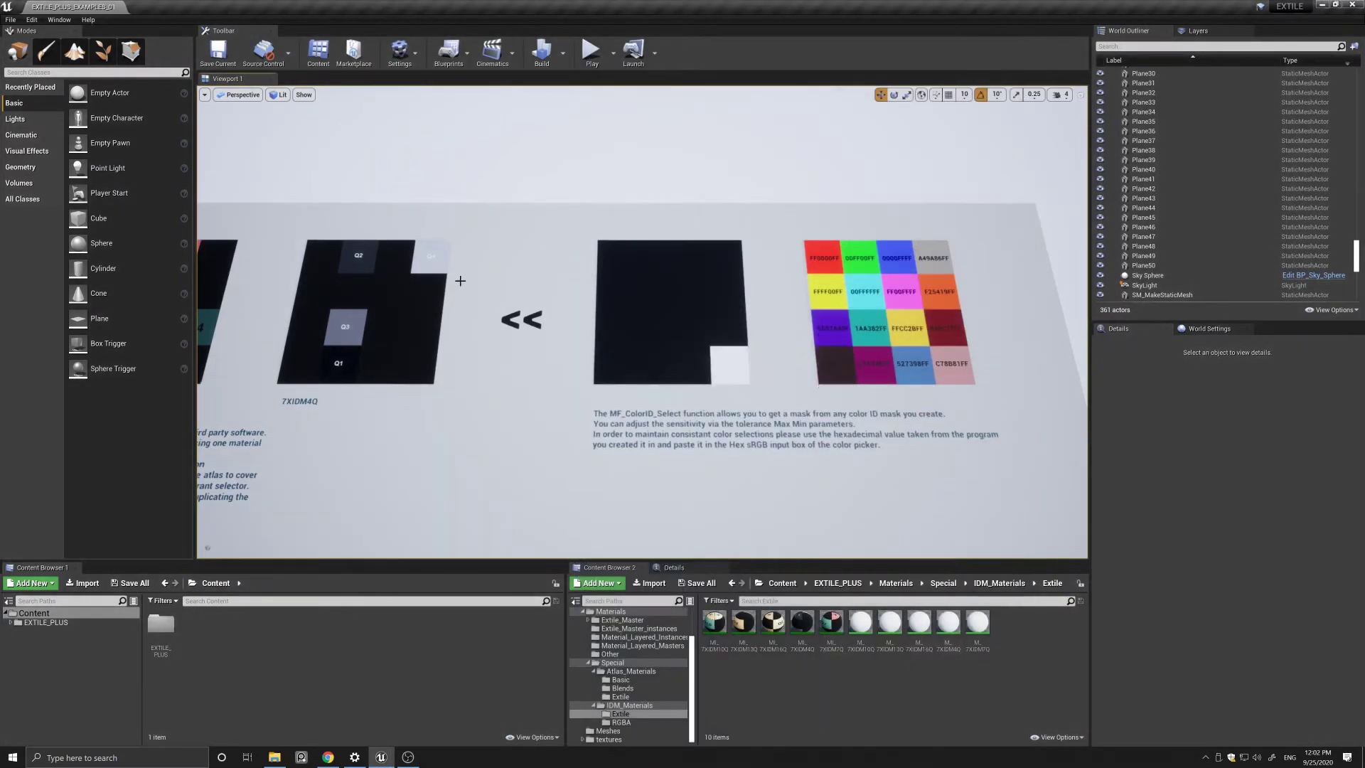
scroll(320, 399, "down", 4)
middle_click_drag(320, 399, 339, 410)
scroll(339, 411, "down", 2)
right_click_drag(371, 422, 403, 420)
right_click_drag(637, 429, 637, 429)
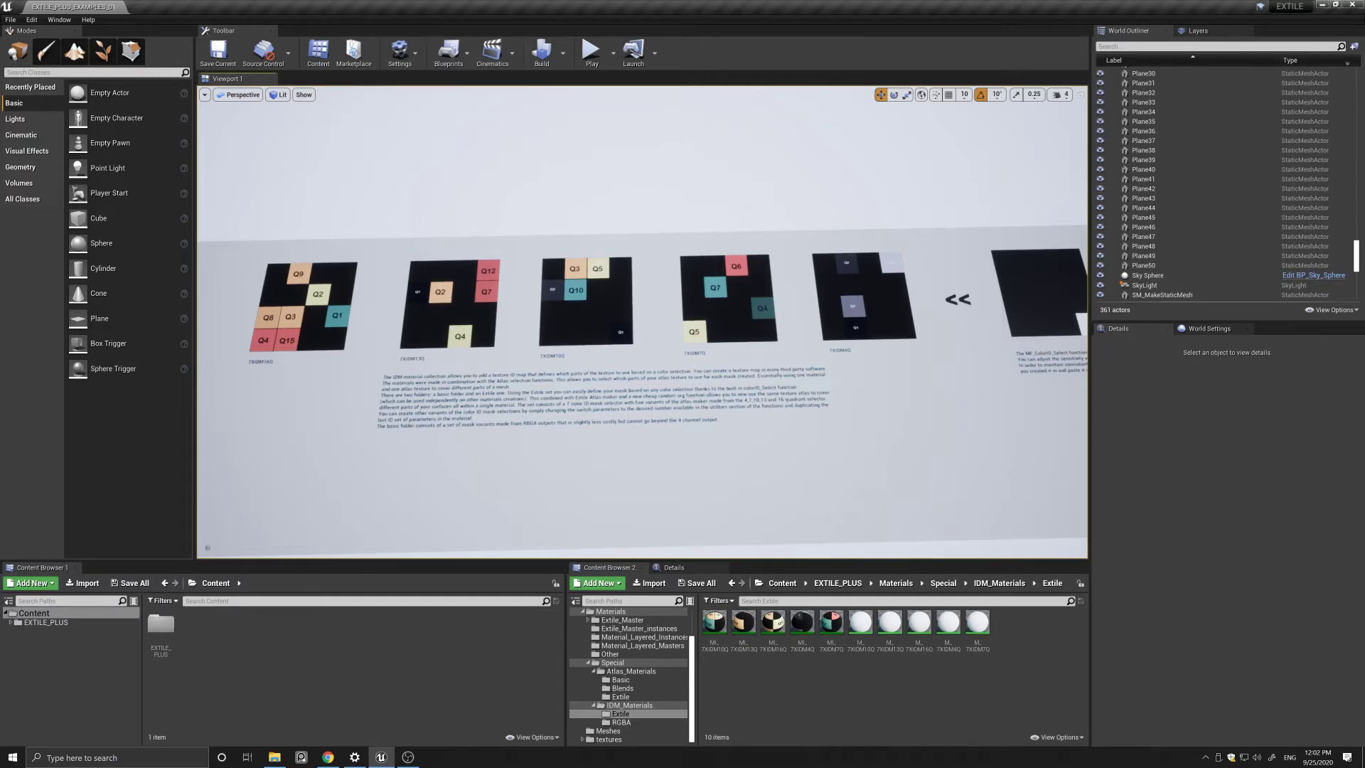
Open the material instance of the TXIDM4Q plane and review its ID mask, tolerance, ID and texture parameters.
left_click(868, 297)
double_click(1205, 603)
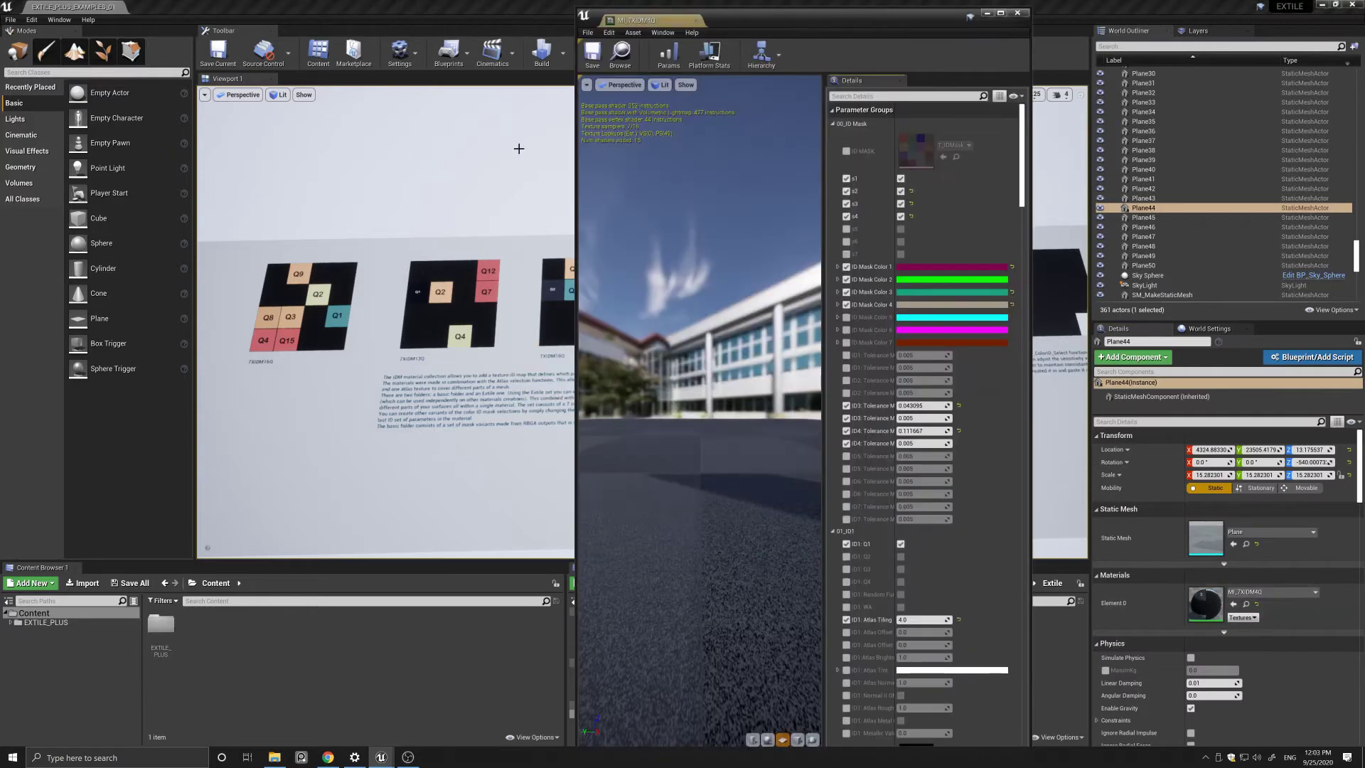
left_click_drag(764, 16, 307, 16)
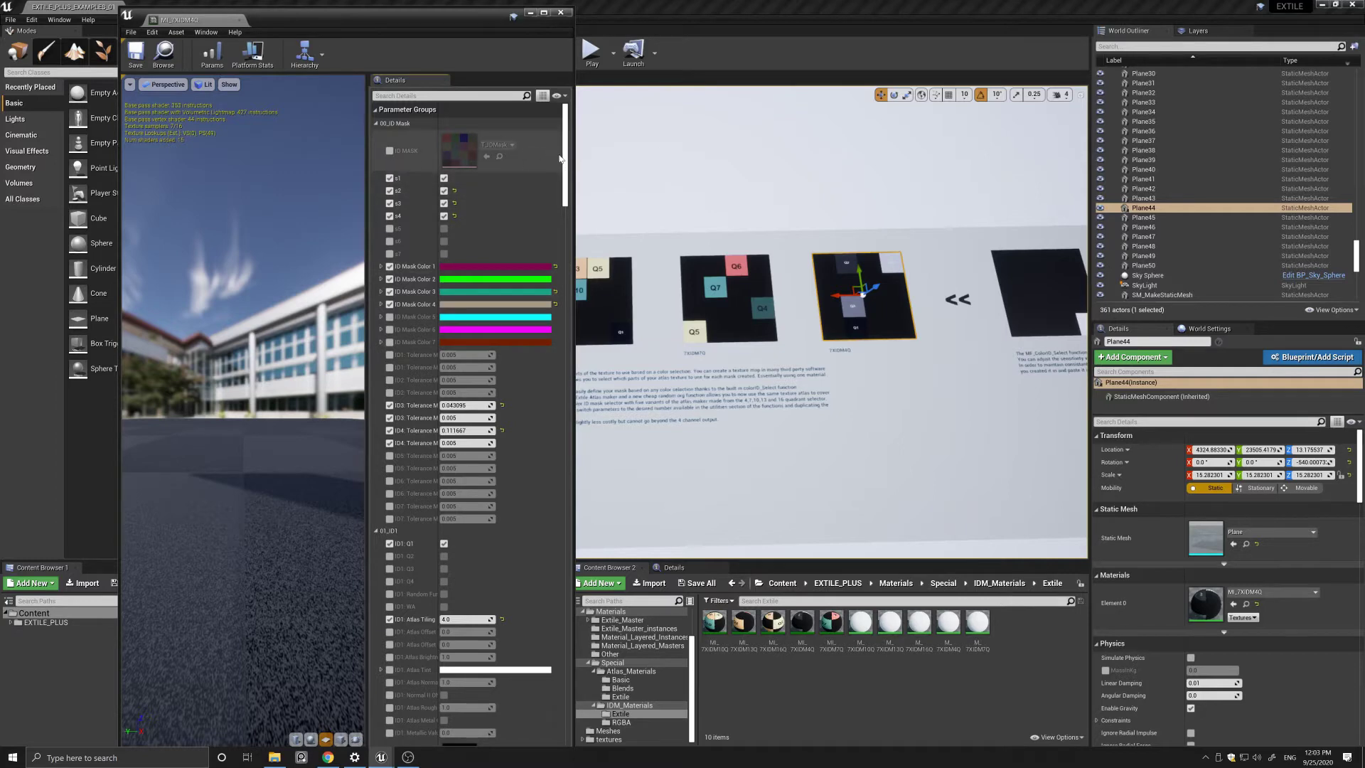
scroll(426, 284, "down", 7)
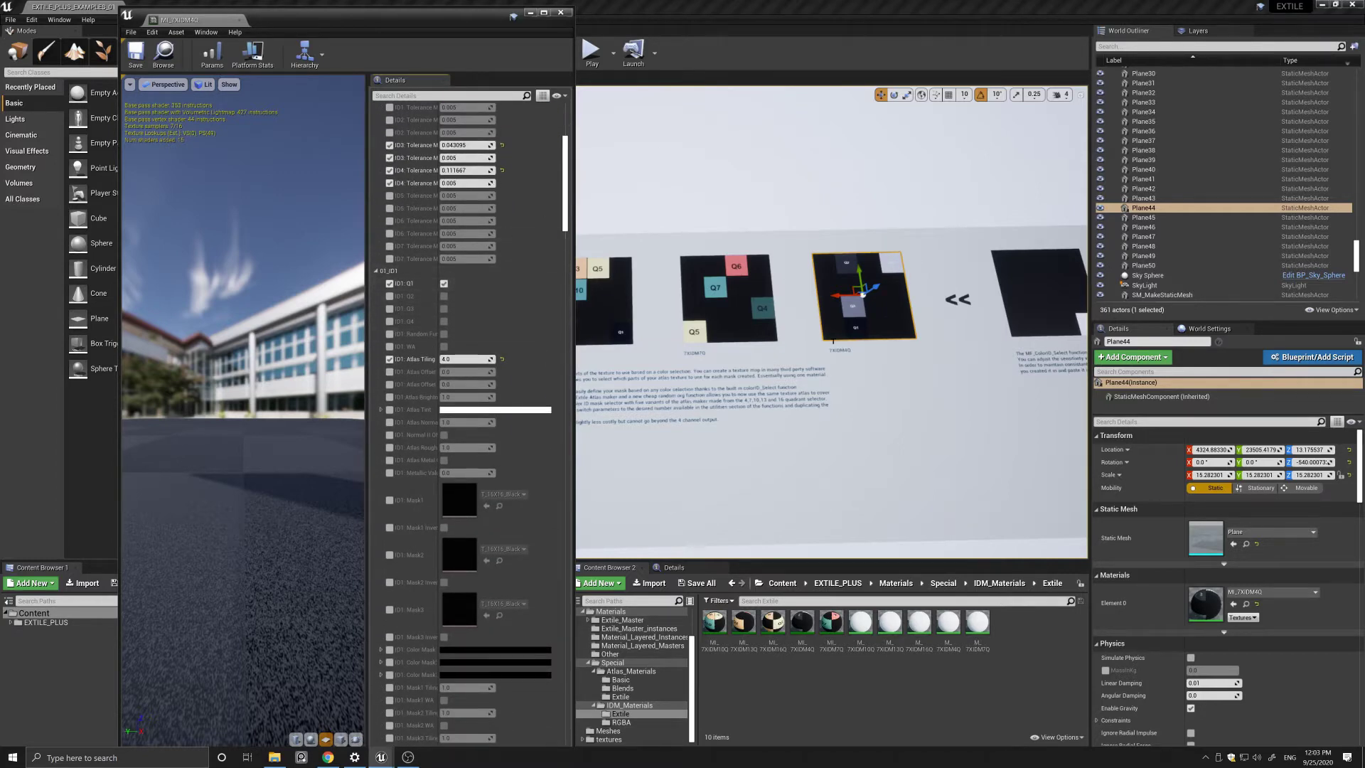
scroll(565, 209, "down", 20)
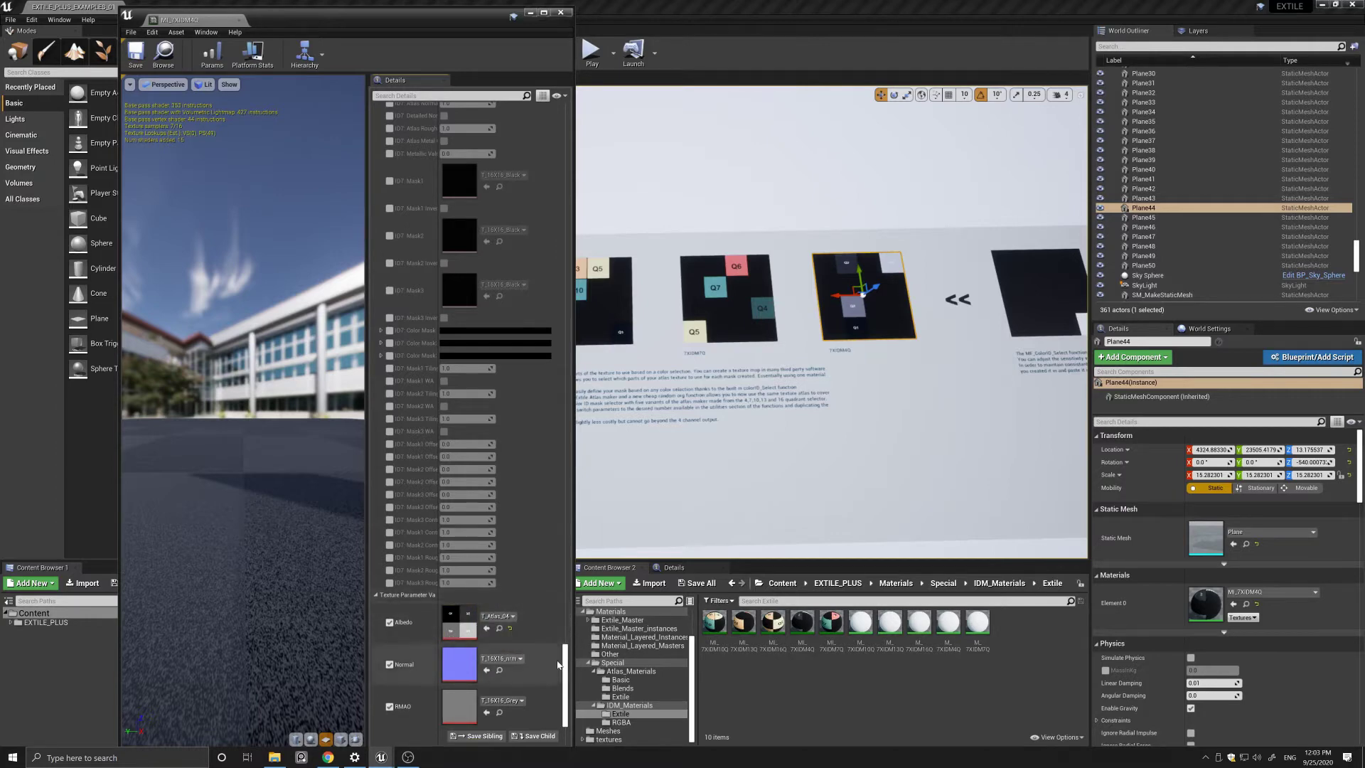
left_click_drag(564, 666, 569, 107)
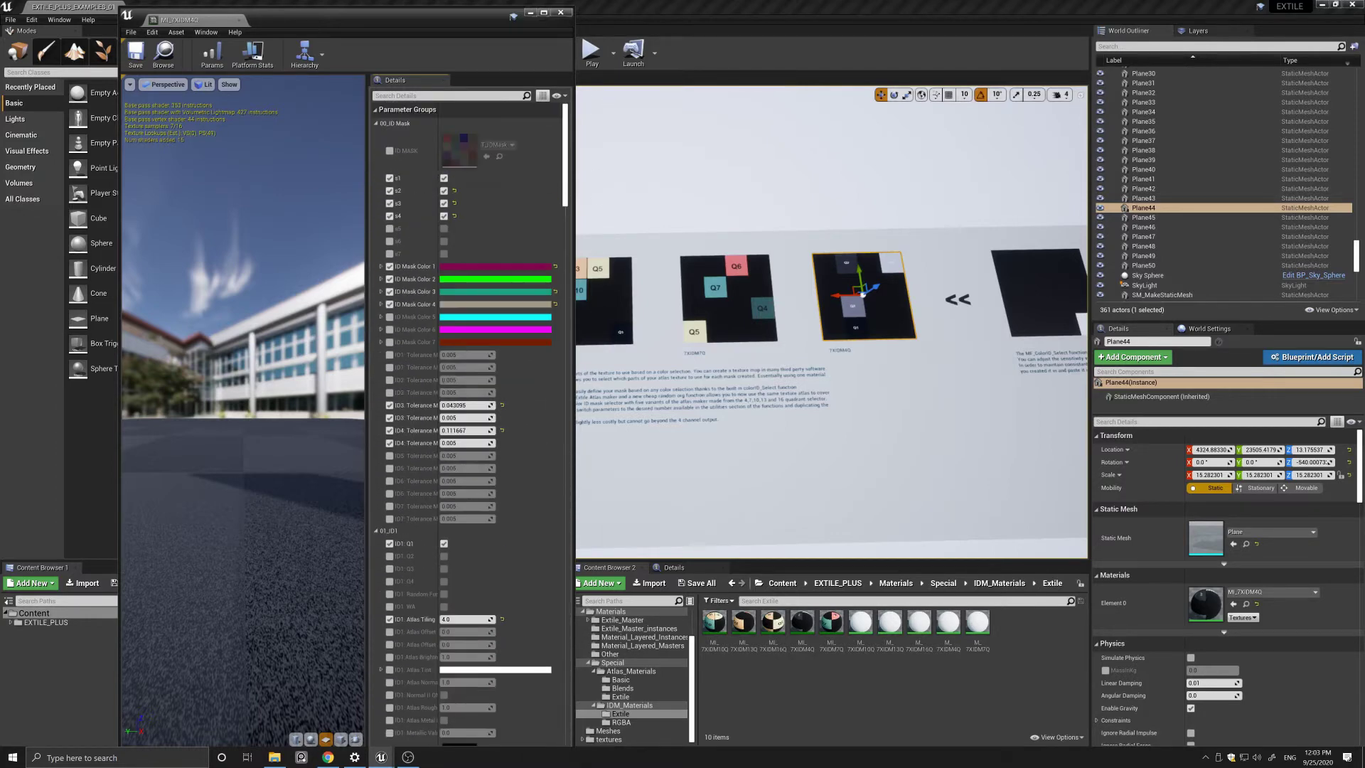
Open the material instance of the TXIDM7Q plane and review its mask colours, tolerances and ID1 quadrant options.
left_click(735, 305)
double_click(1205, 602)
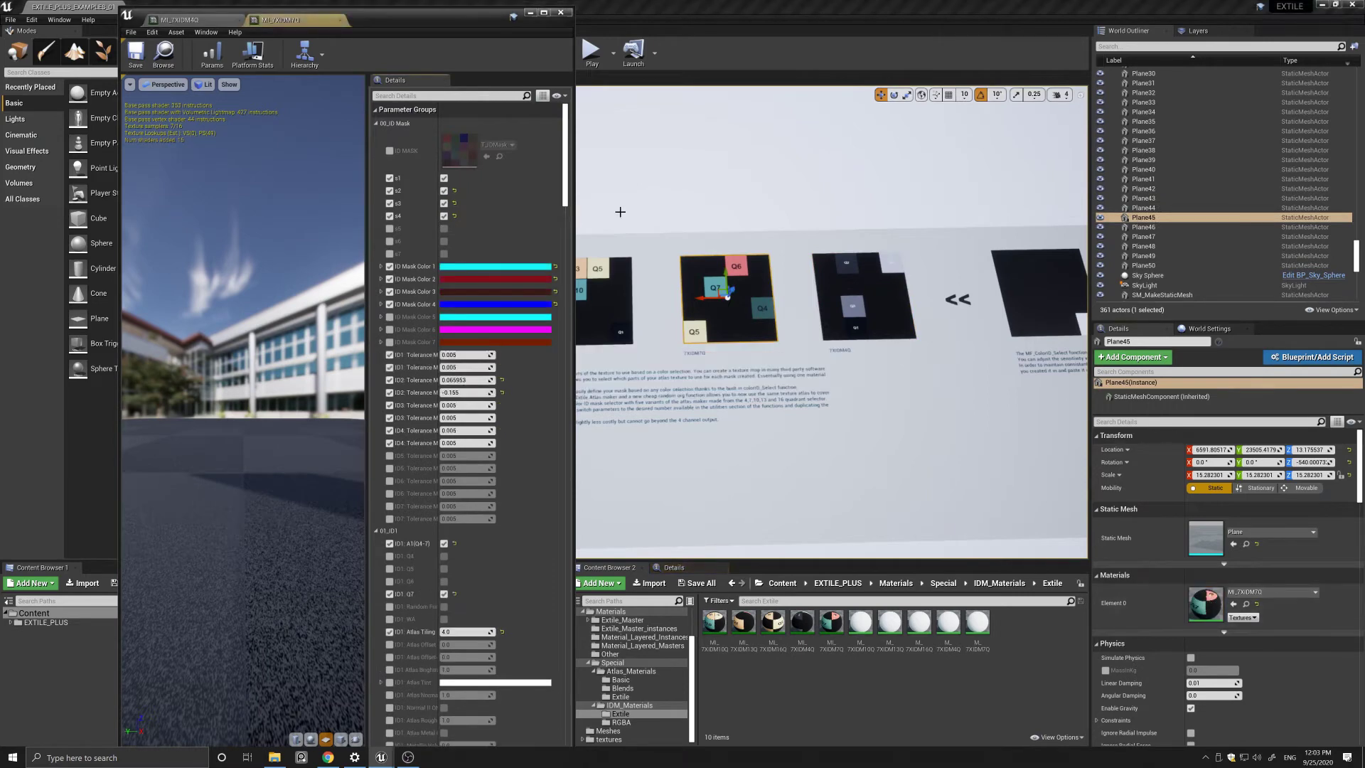
right_click_drag(707, 322, 648, 320)
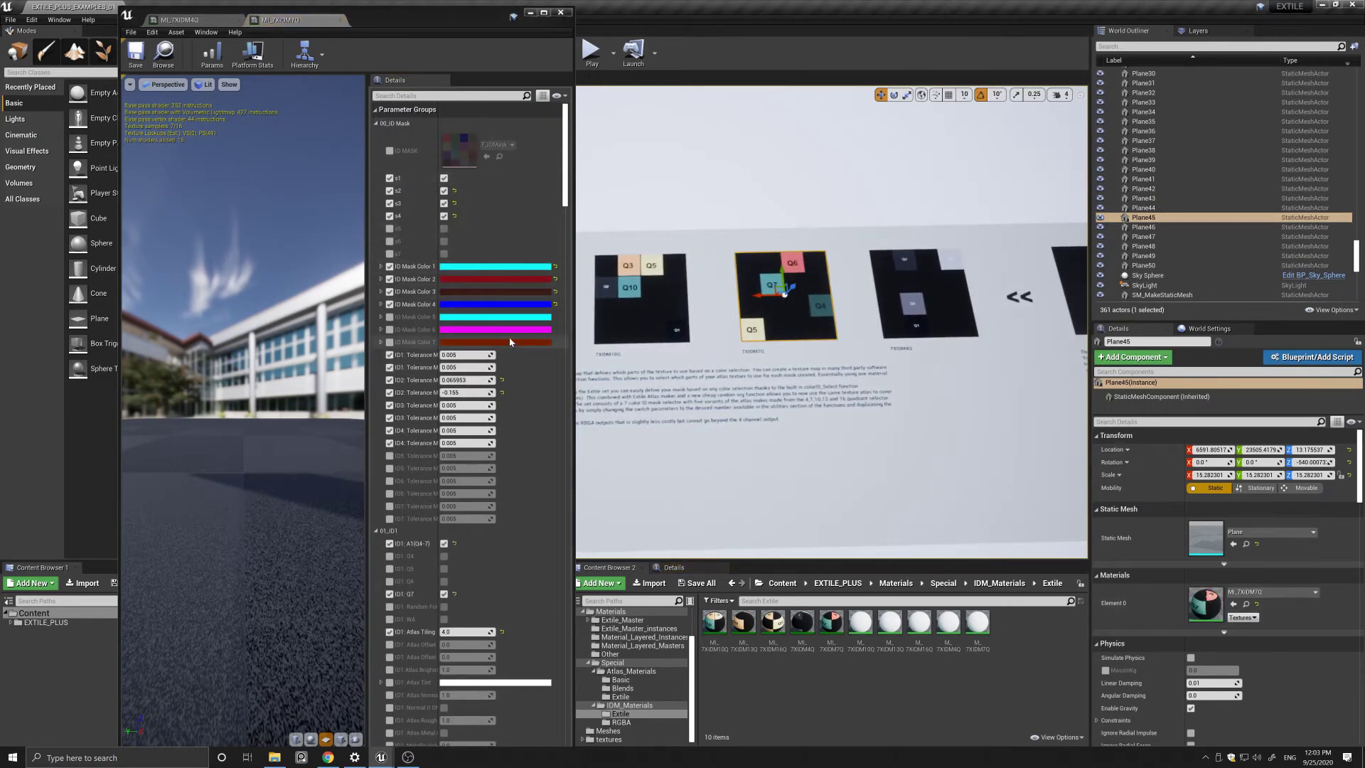
scroll(436, 311, "down", 5)
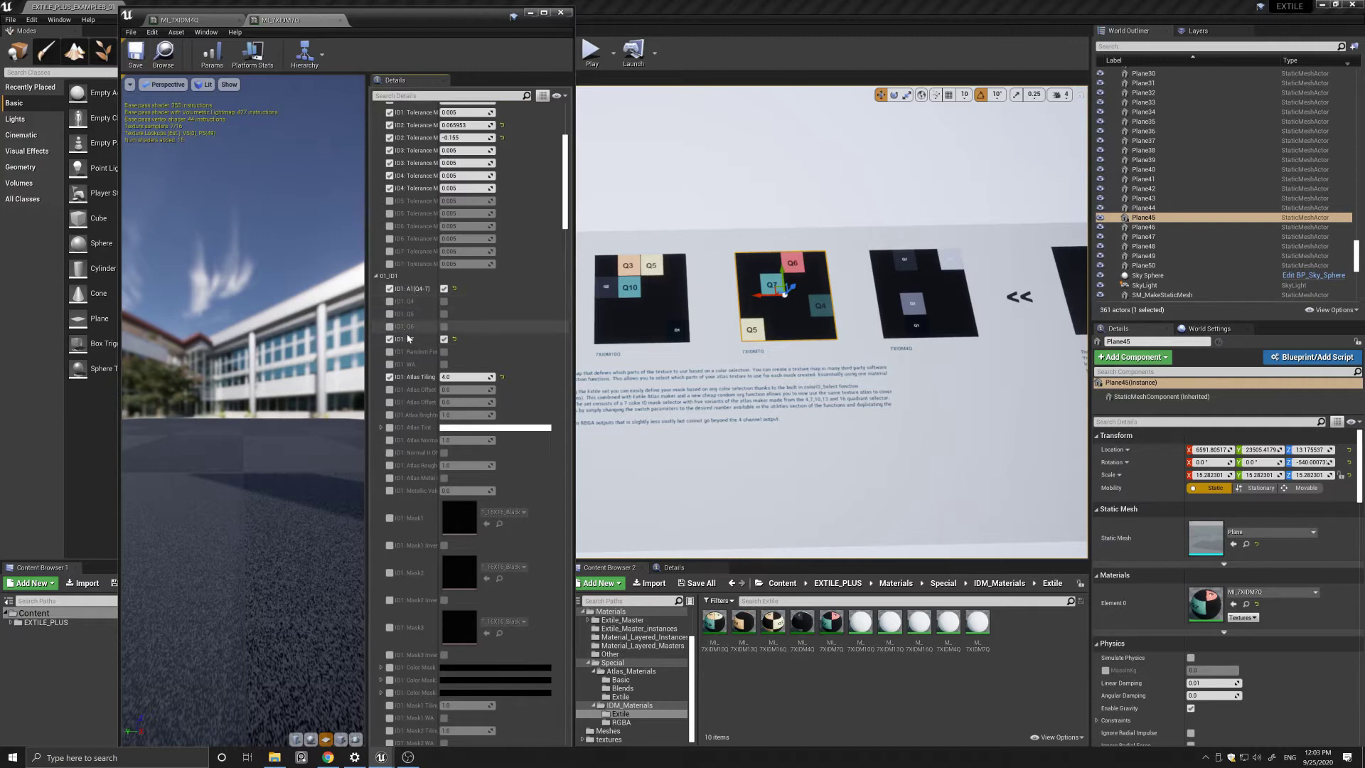
left_click_drag(565, 178, 567, 143)
scroll(749, 350, "down", 3)
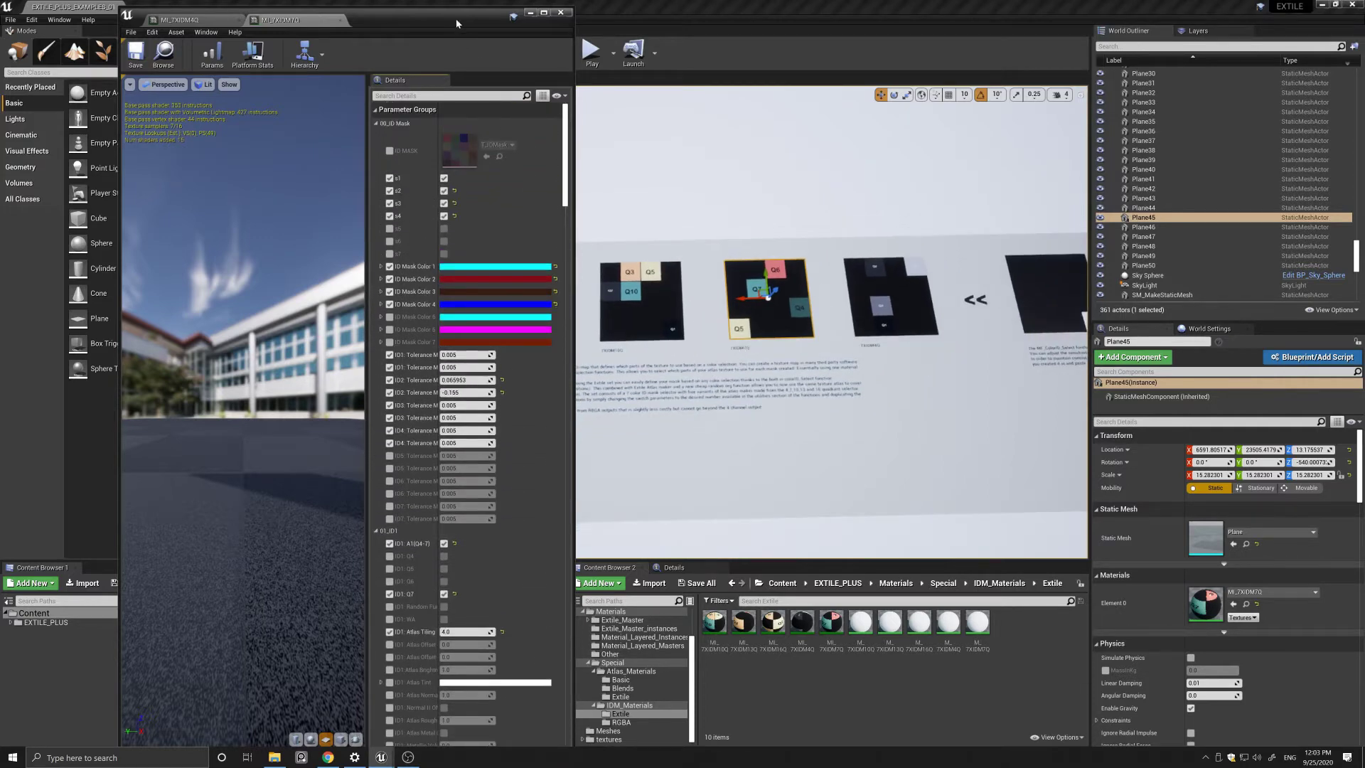
Move the material editor aside to survey the IDM example planes and their description, and open the RGBA folder of IDM_Materials.
left_click_drag(456, 23, 353, 32)
right_click_drag(628, 371, 651, 395)
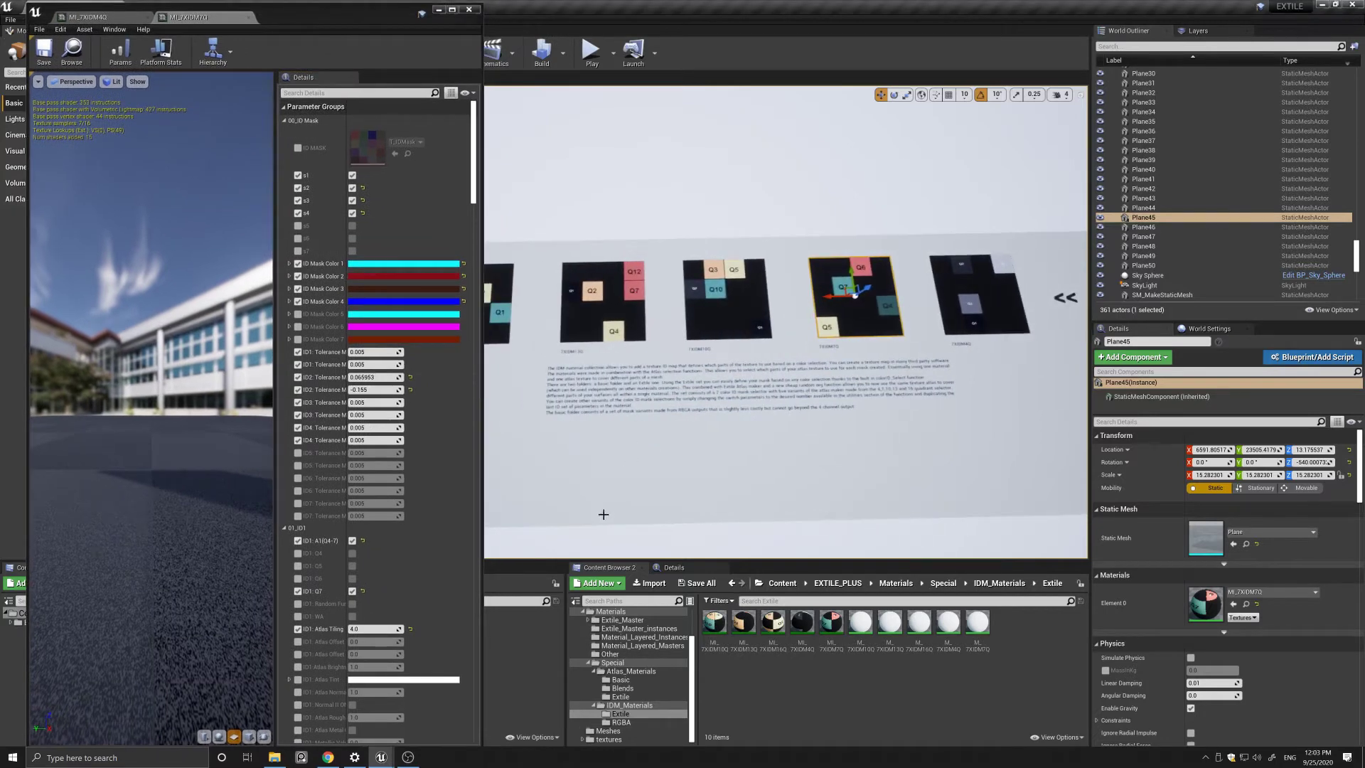
right_click_drag(600, 418, 598, 412)
key("Left")
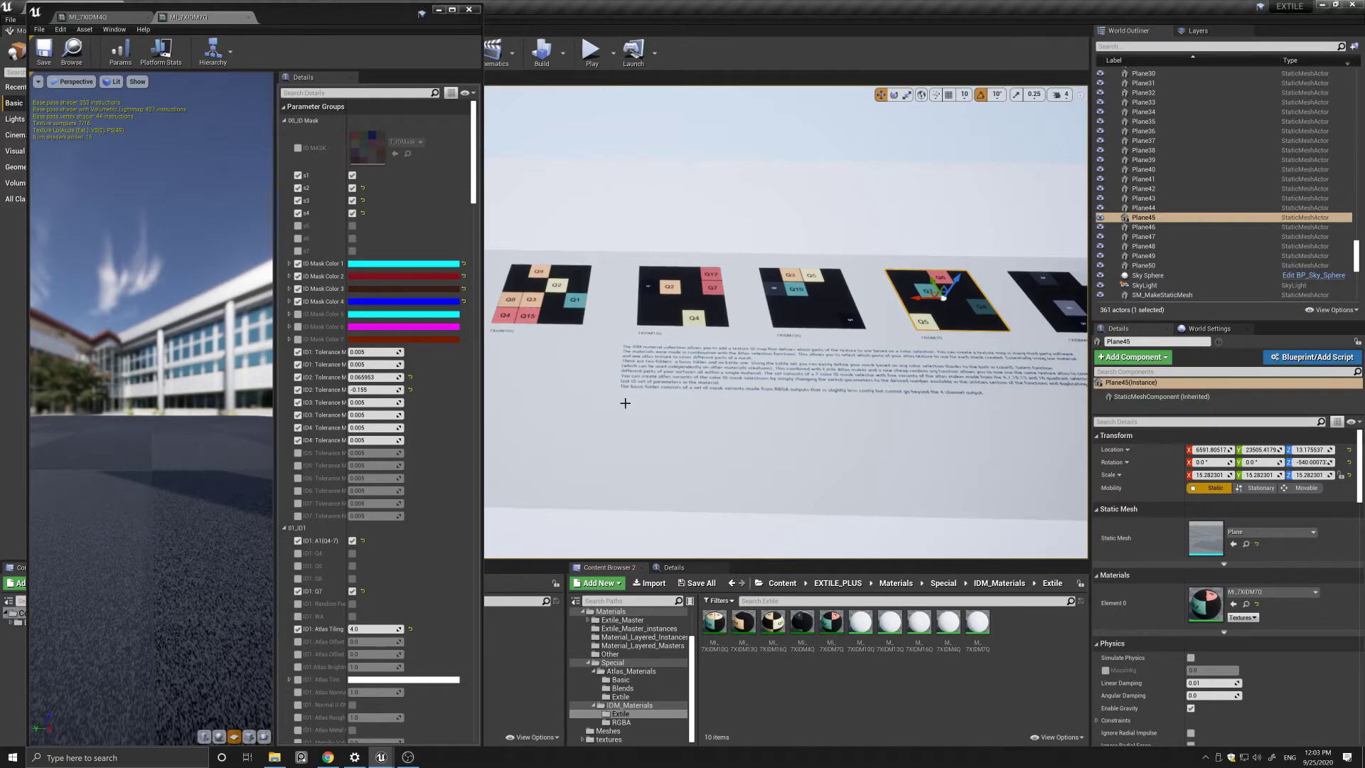
key("Right")
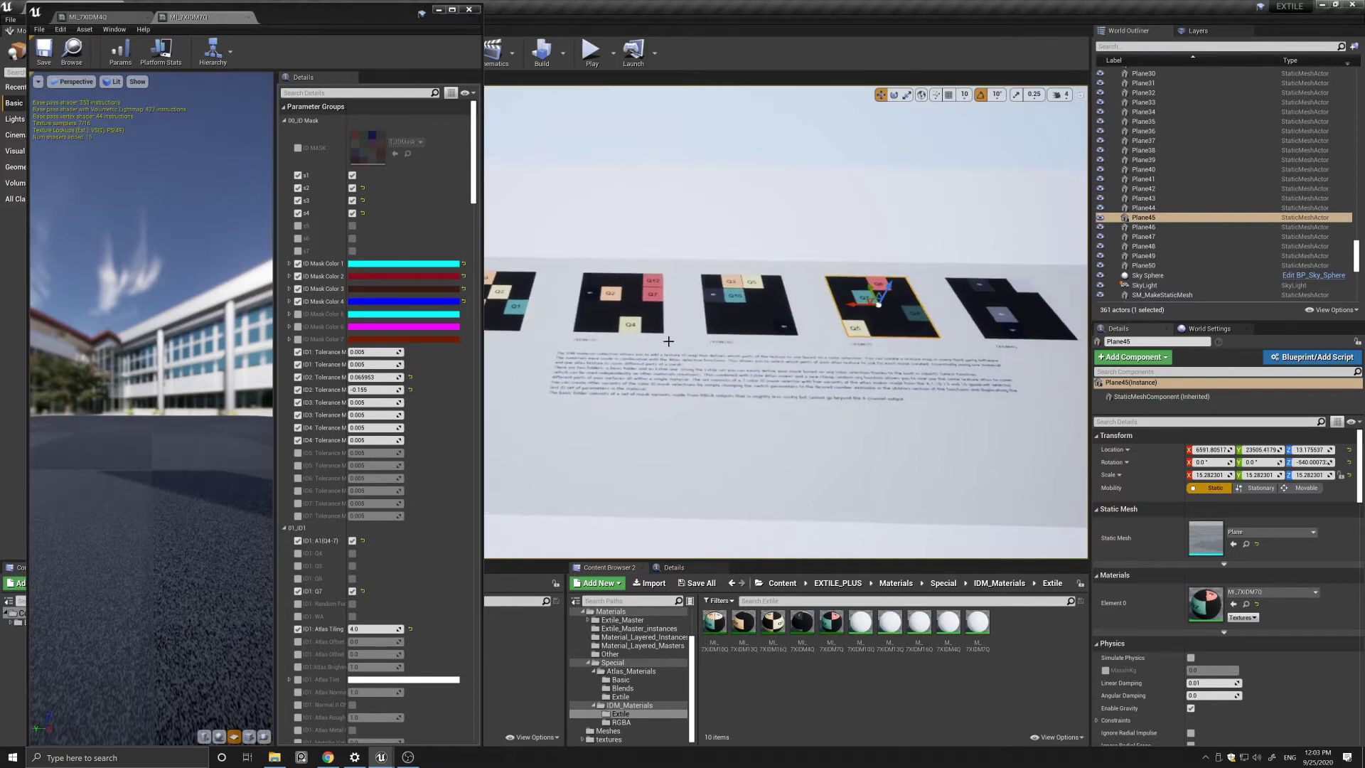
left_click_drag(668, 341, 670, 343, "alt")
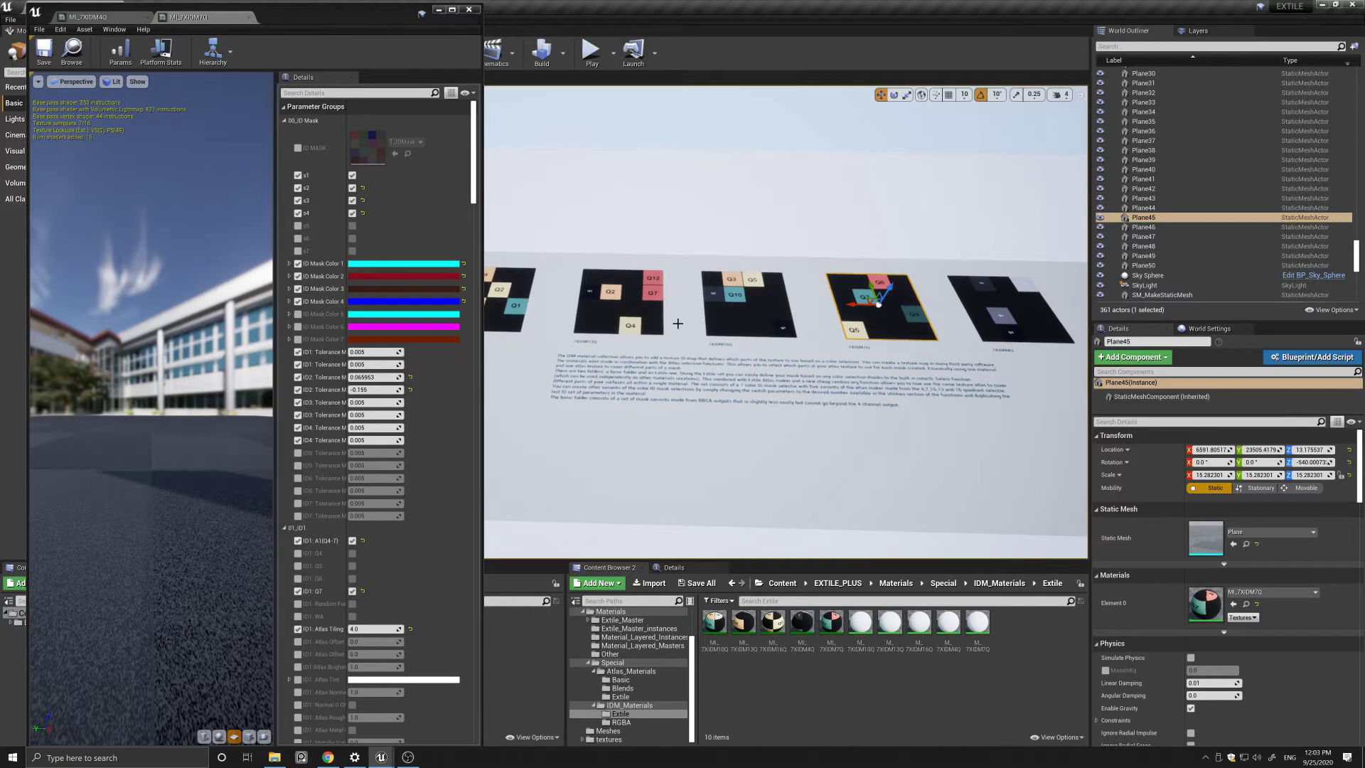
left_click(648, 723)
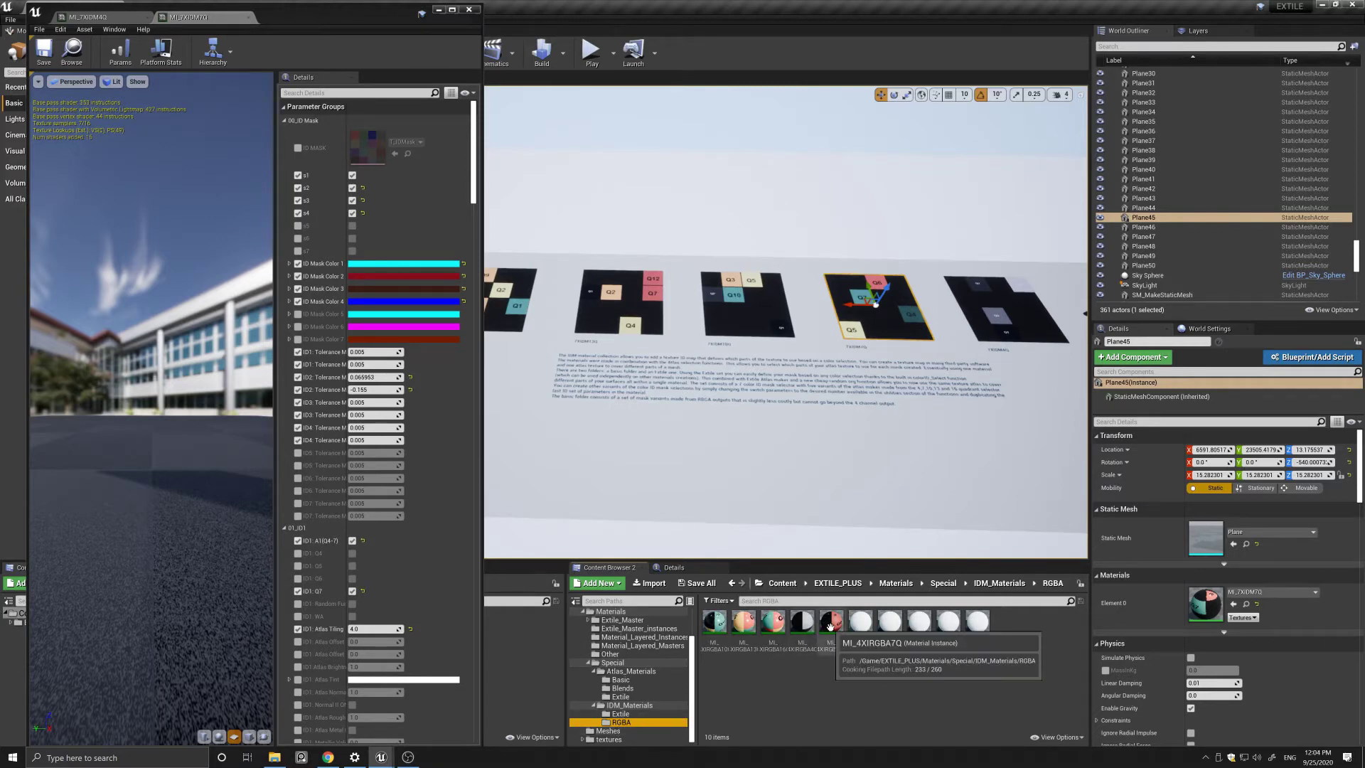
Open the MI_4XIRGBA7Q material instance to review its RGBA mask parameters, then bring the Atlas Blend example planes into view and minimise the editor.
double_click(830, 623)
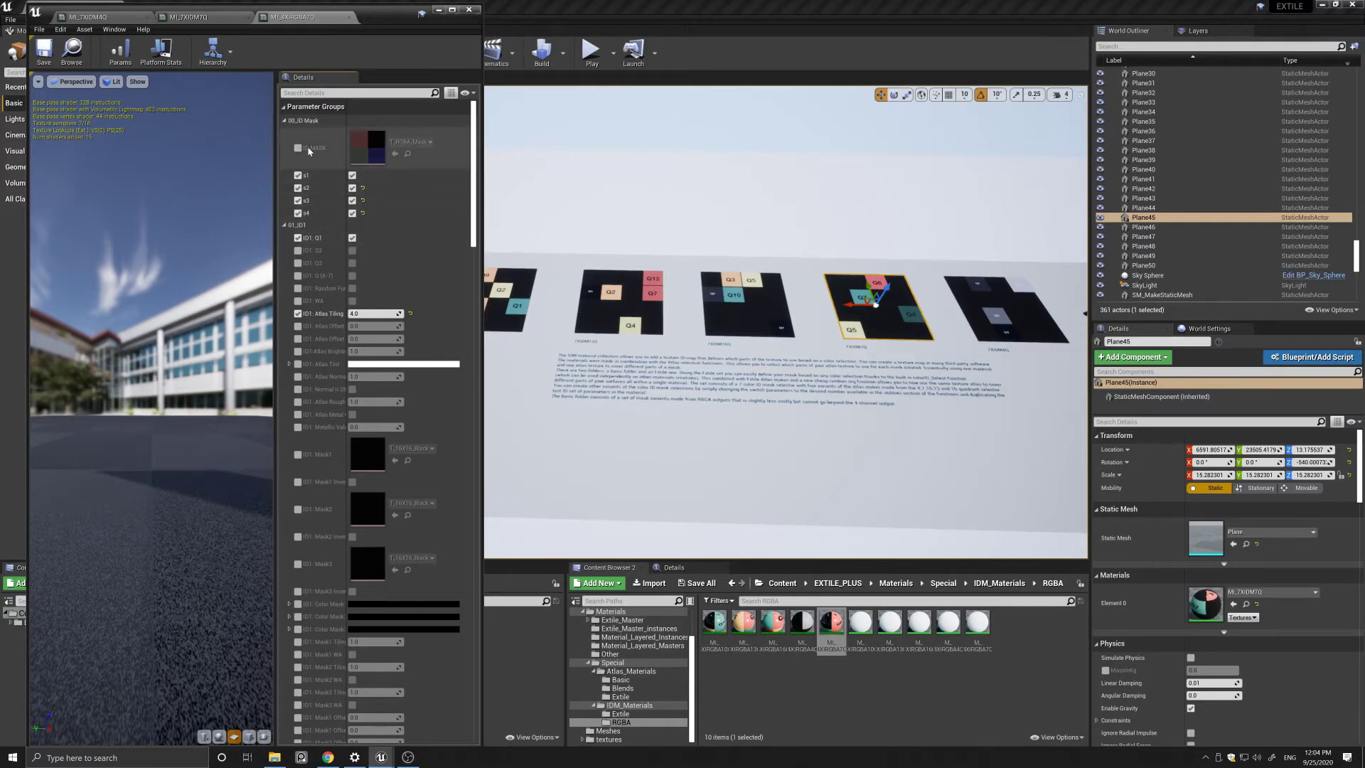
left_click_drag(370, 20, 1034, 29)
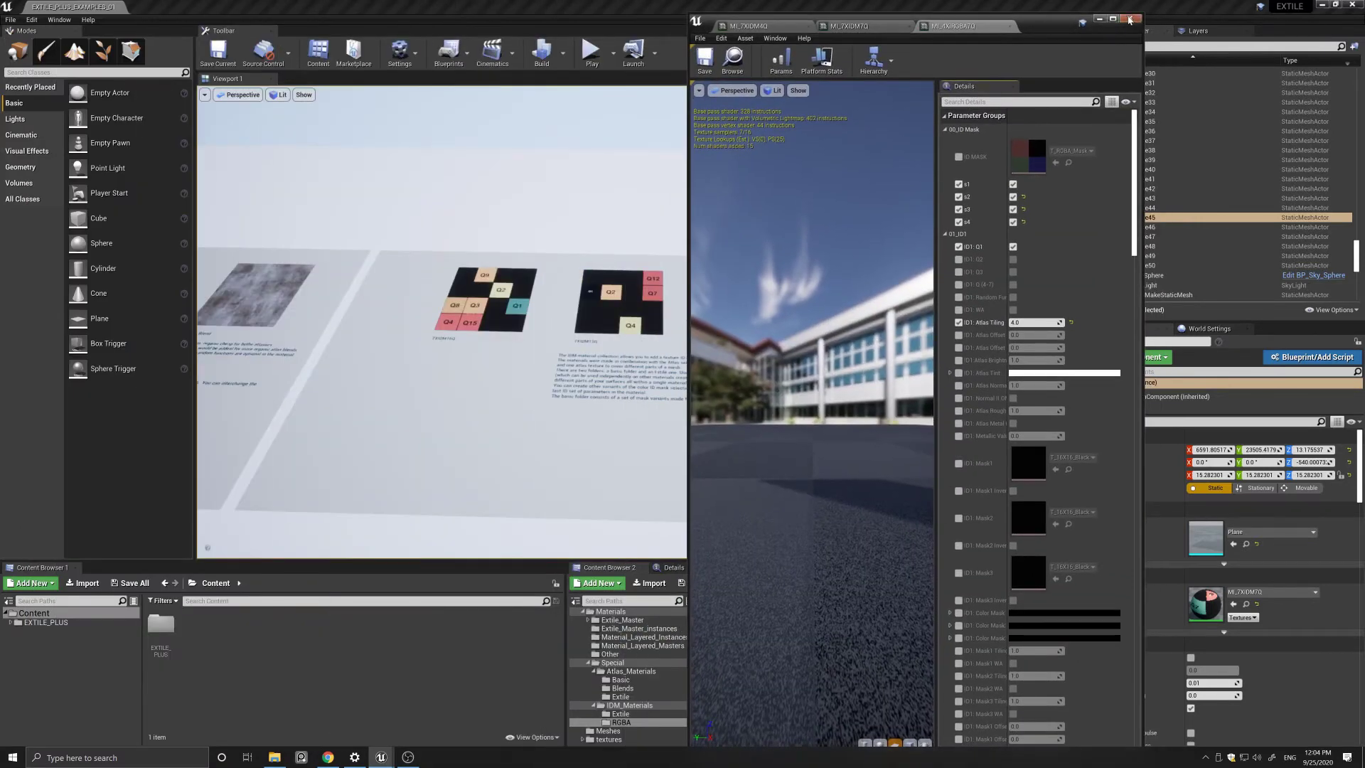
middle_click_drag(366, 363, 271, 362)
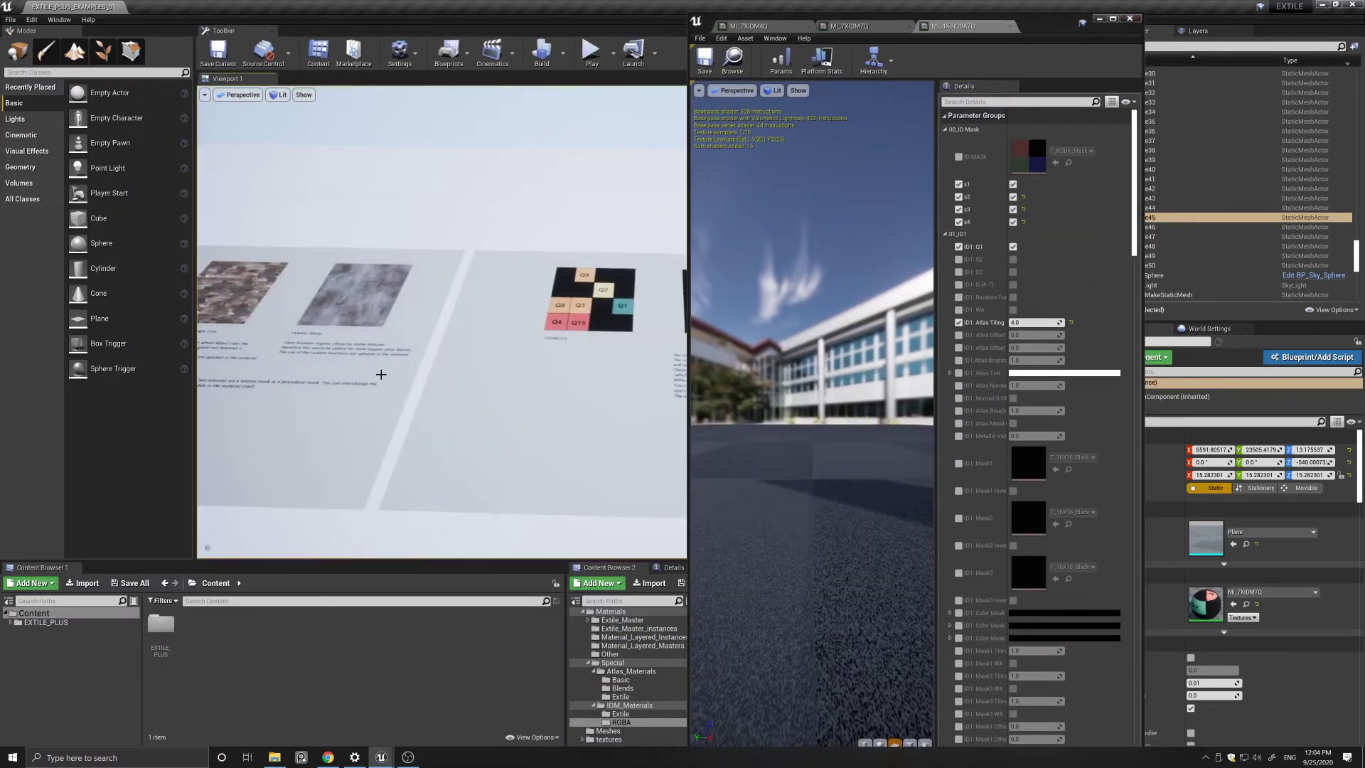
middle_click_drag(361, 371, 273, 371)
right_click_drag(361, 371, 392, 403)
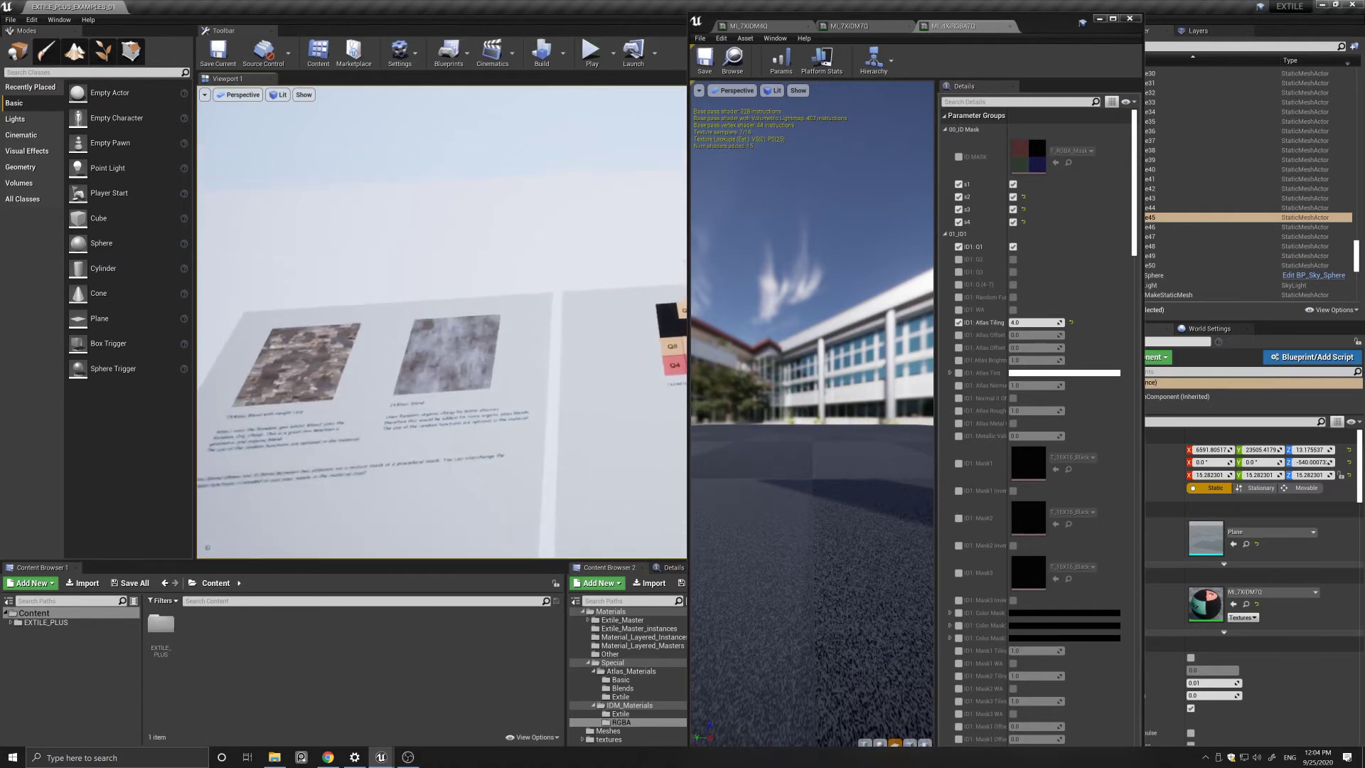
scroll(386, 355, "down", 3)
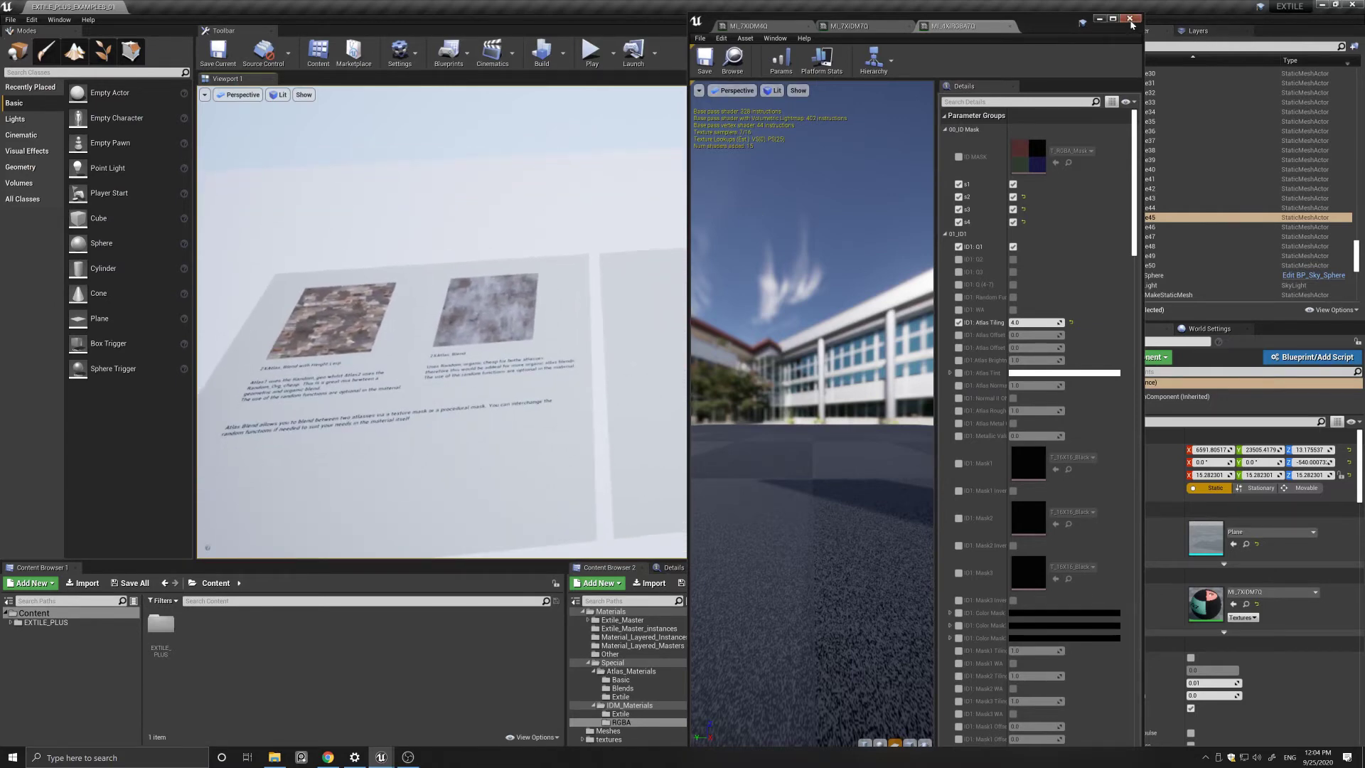
left_click(1102, 20)
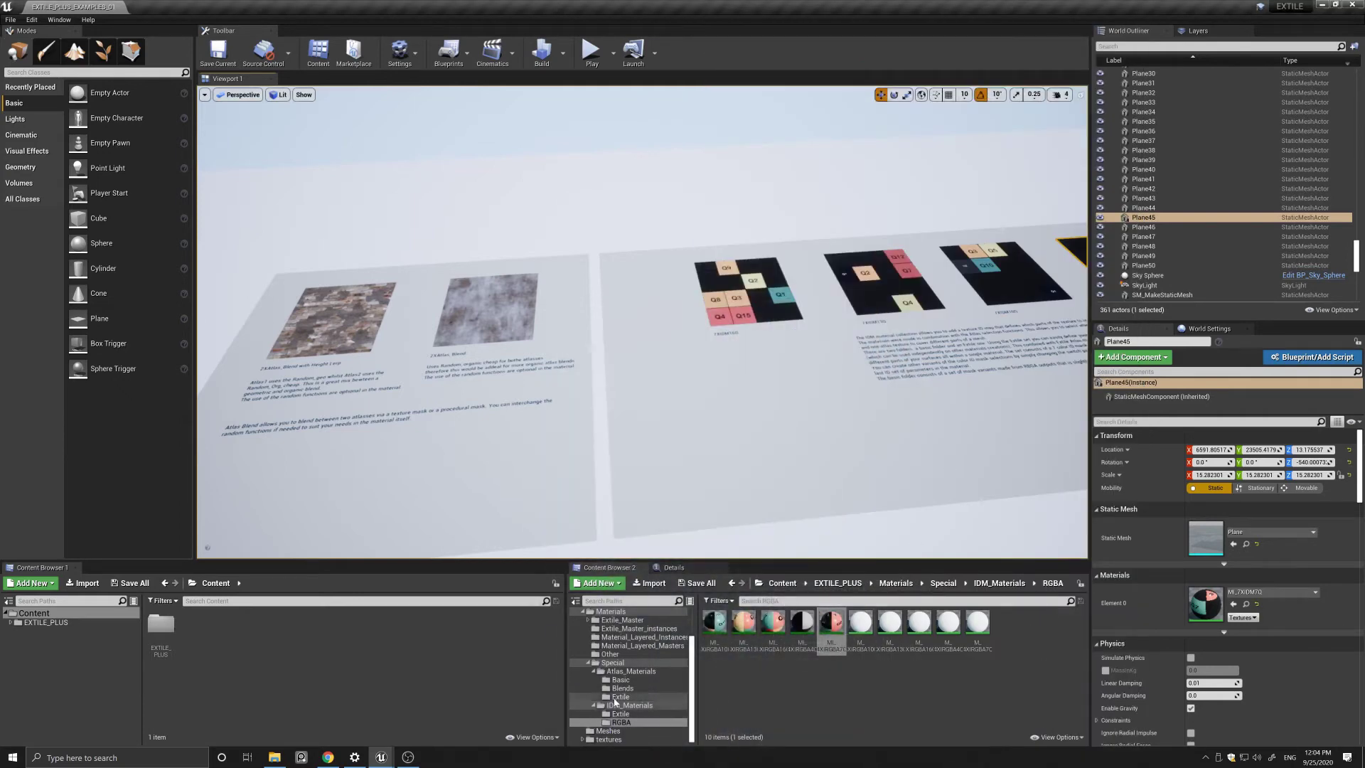
Open the Blends folder of Atlas_Materials.
left_click(626, 672)
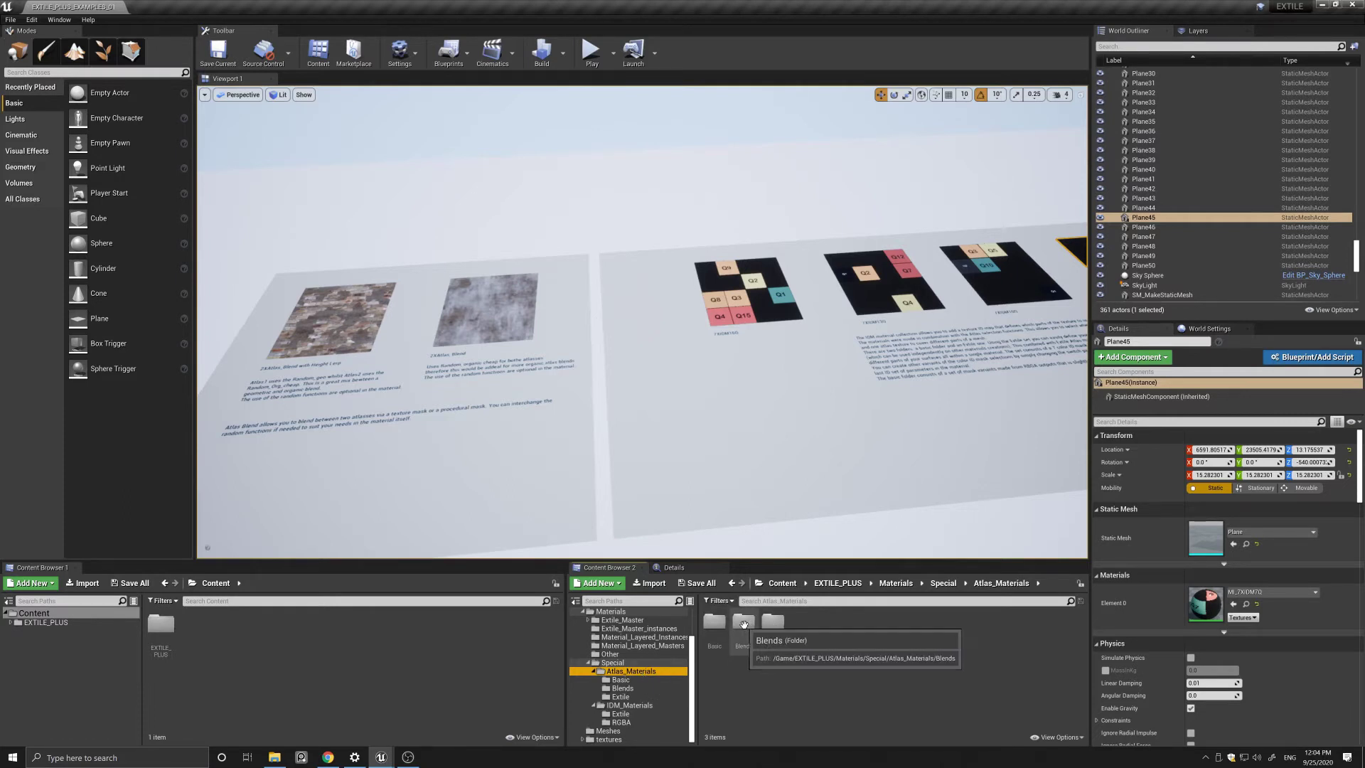
left_click(744, 623)
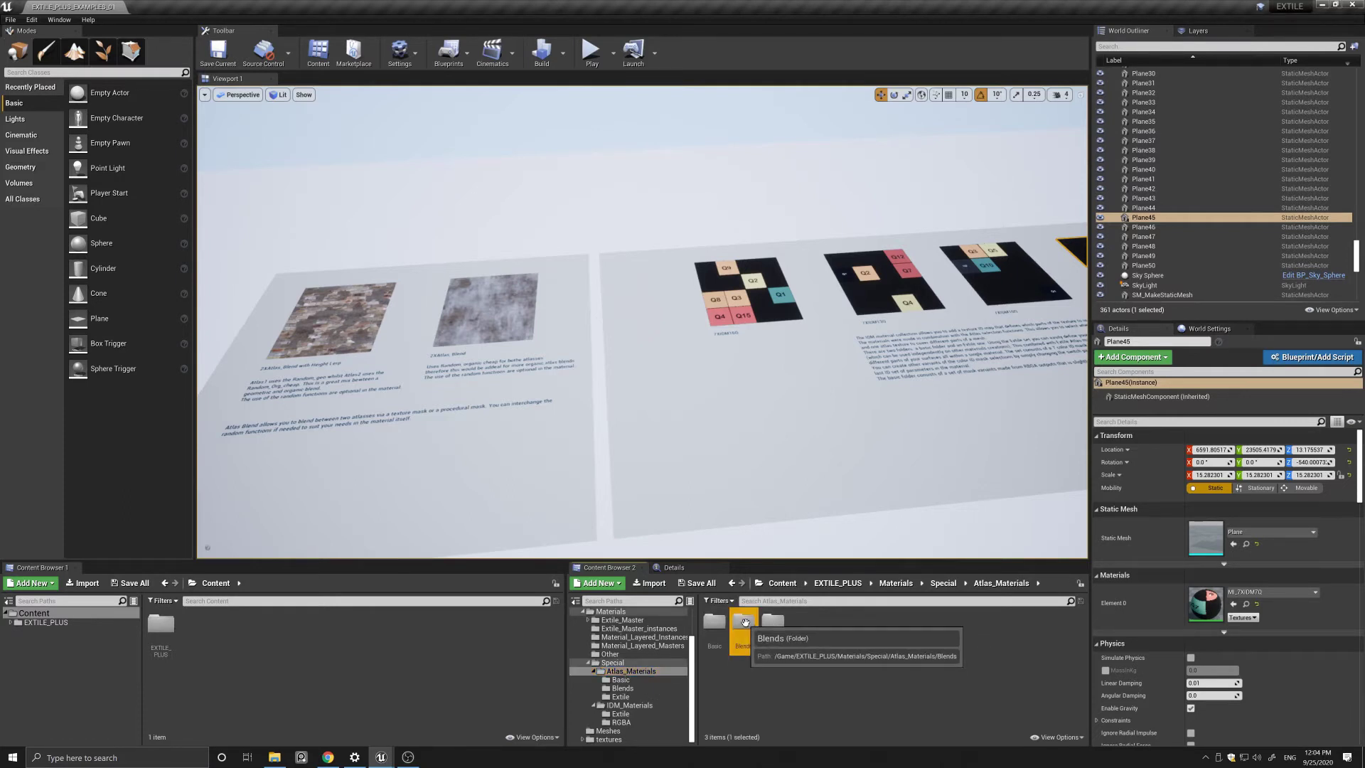
double_click(745, 623)
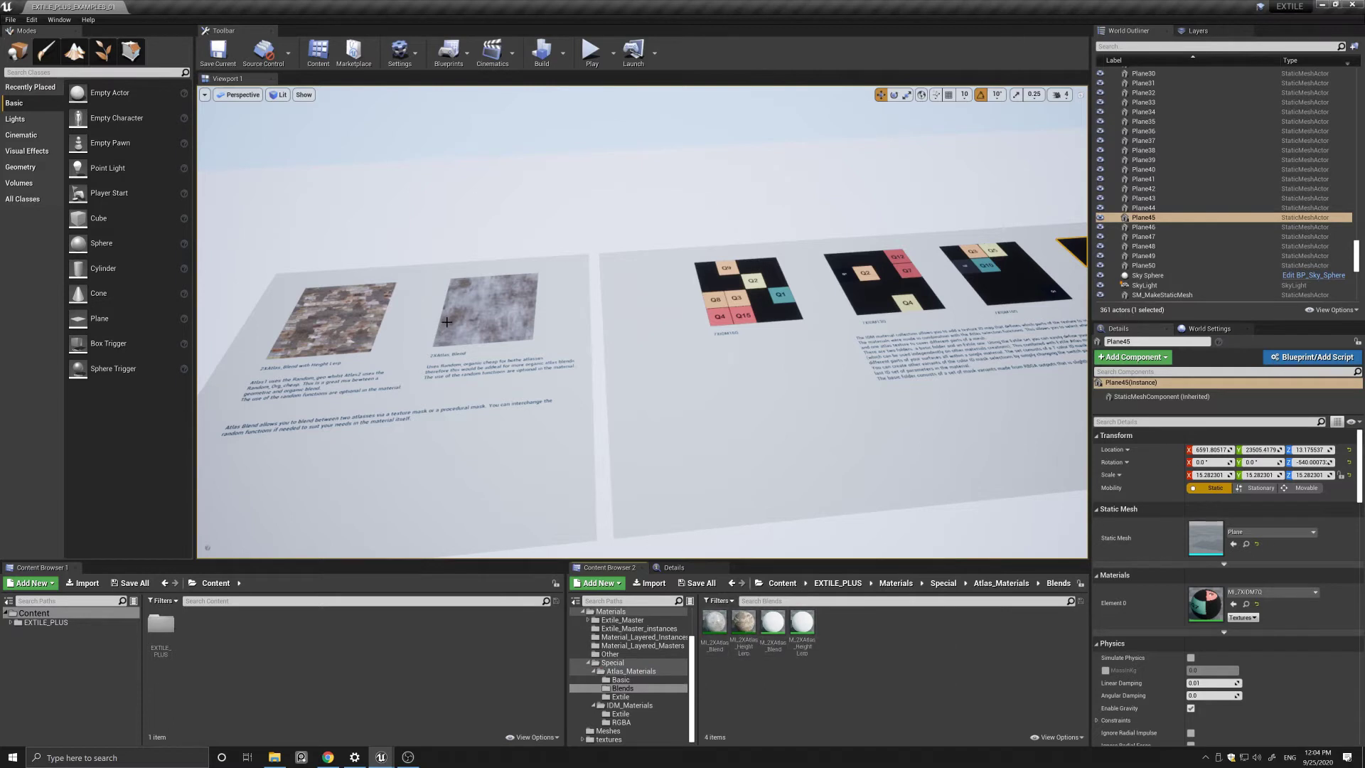
Open the material instance of the 2XAtlas_Blend plane and review its atlas selection, blend mask, tiling and texture parameters.
left_click(484, 334)
left_click_drag(484, 334, 470, 354, "alt")
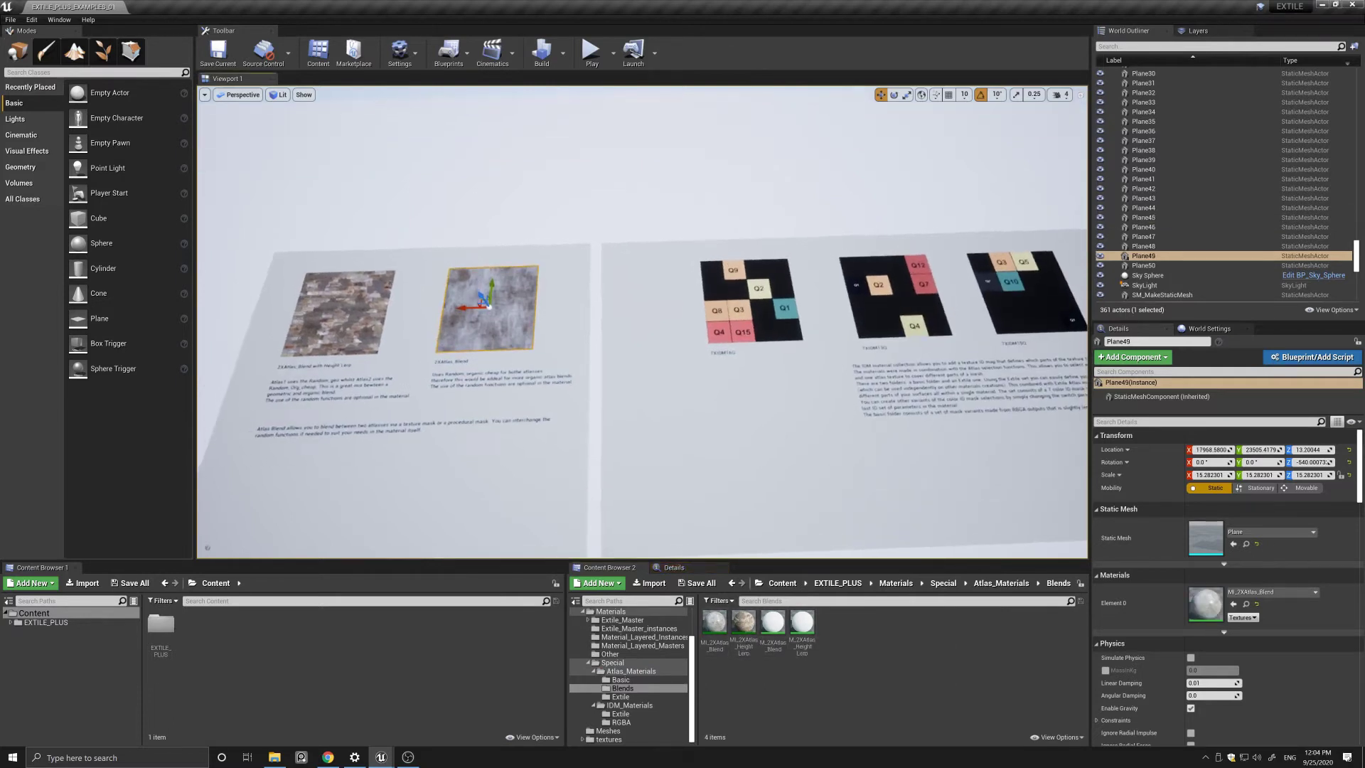
double_click(1205, 602)
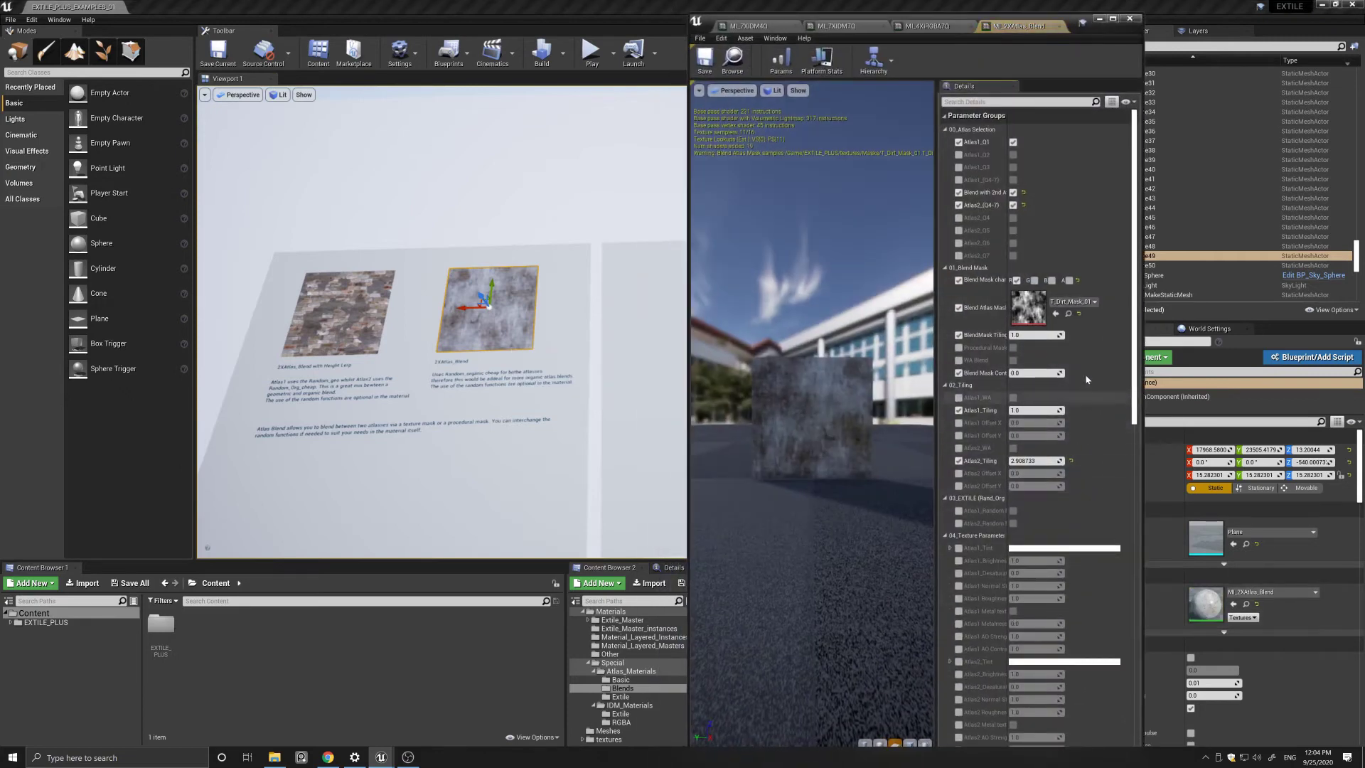
scroll(1052, 427, "down", 15)
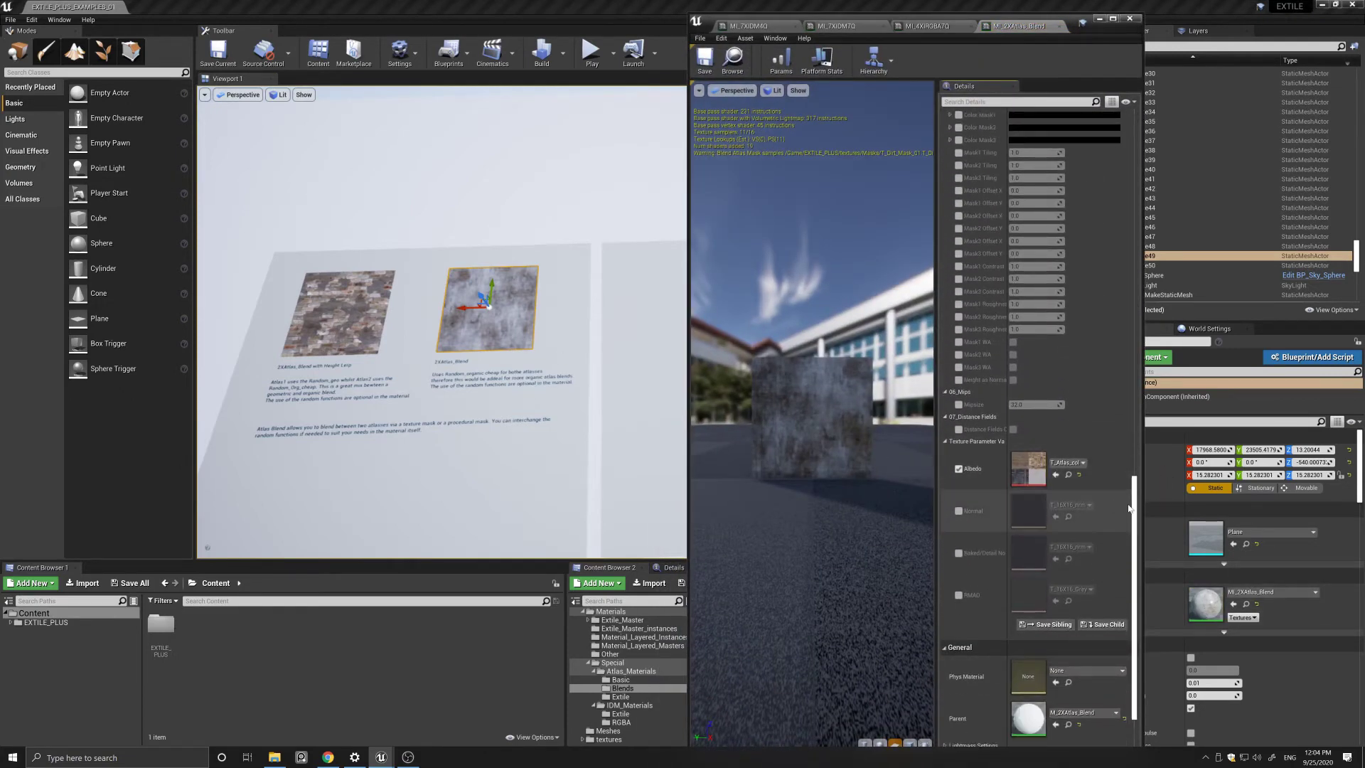
left_click_drag(1135, 508, 1134, 142)
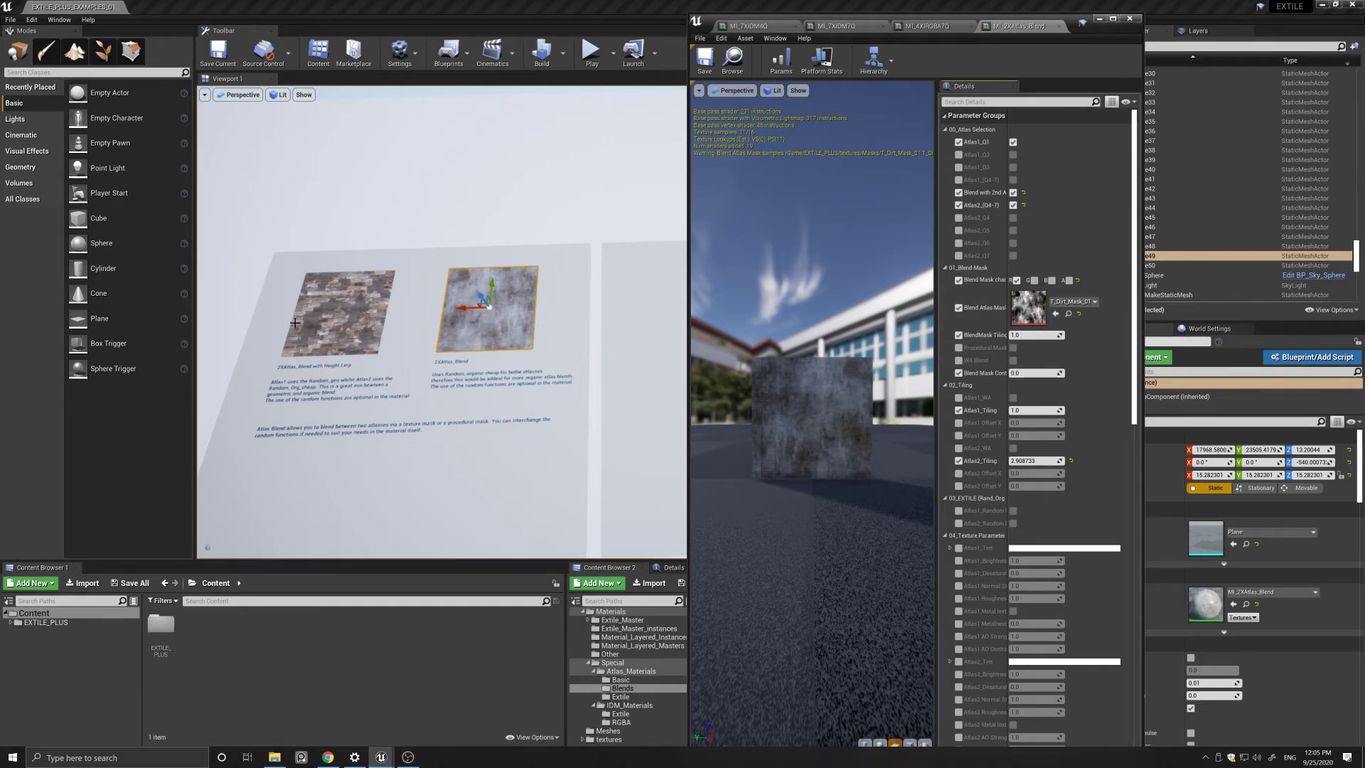
Select the 2XAtlas Blend with Height Lerp plane to compare it with the plain blend plane, and close the material instance editor.
left_click(340, 319)
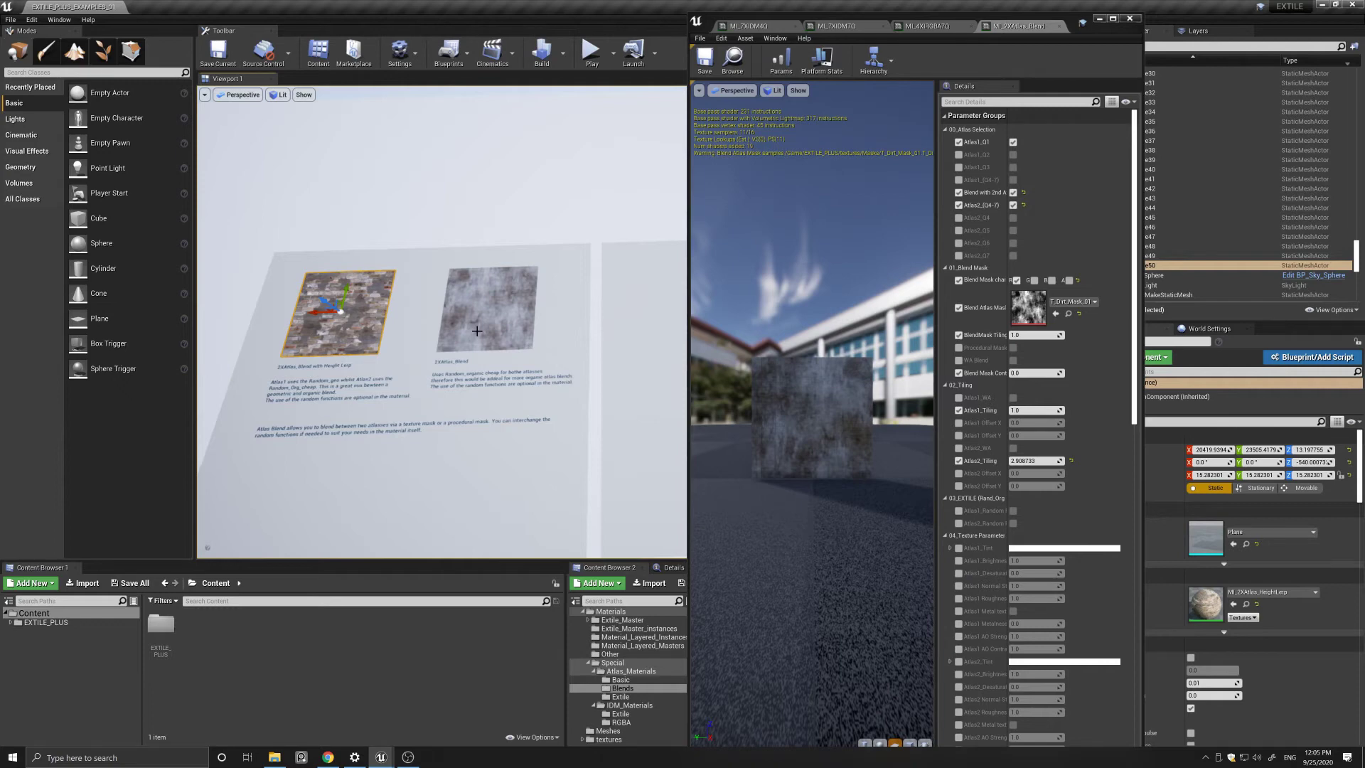
left_click_drag(401, 384, 341, 377, "alt")
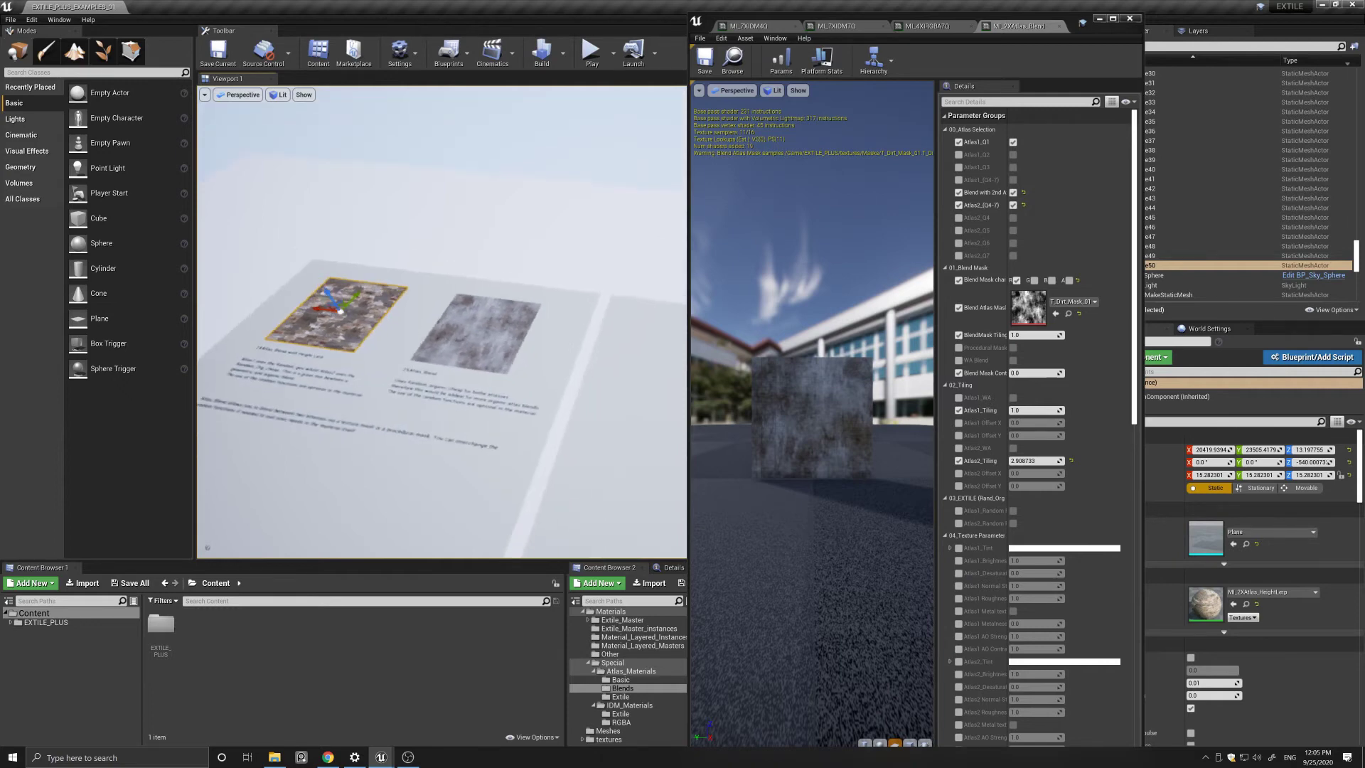
right_click_drag(427, 369, 440, 369)
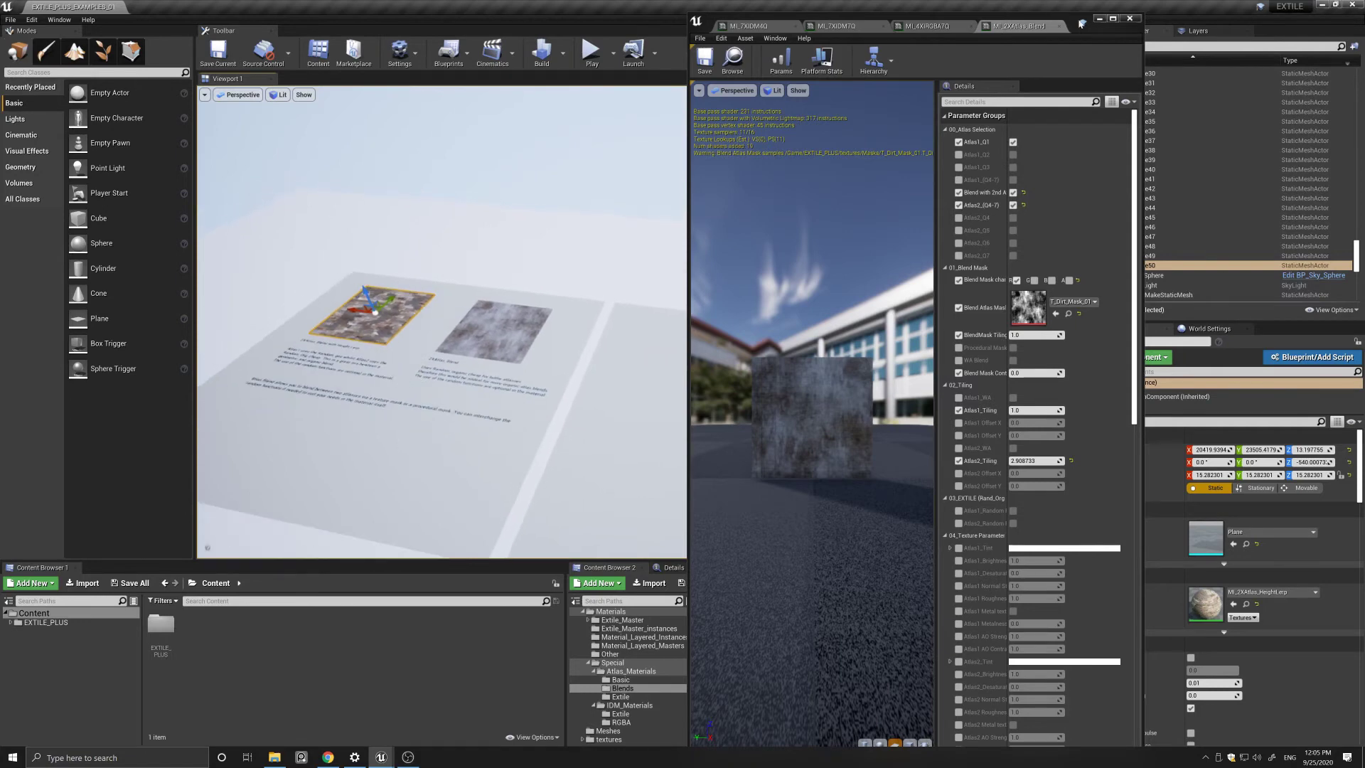
left_click(1129, 18)
Survey the Special Materials display area with the atlas blend and ID mask example boards.
right_click_drag(552, 401, 552, 402)
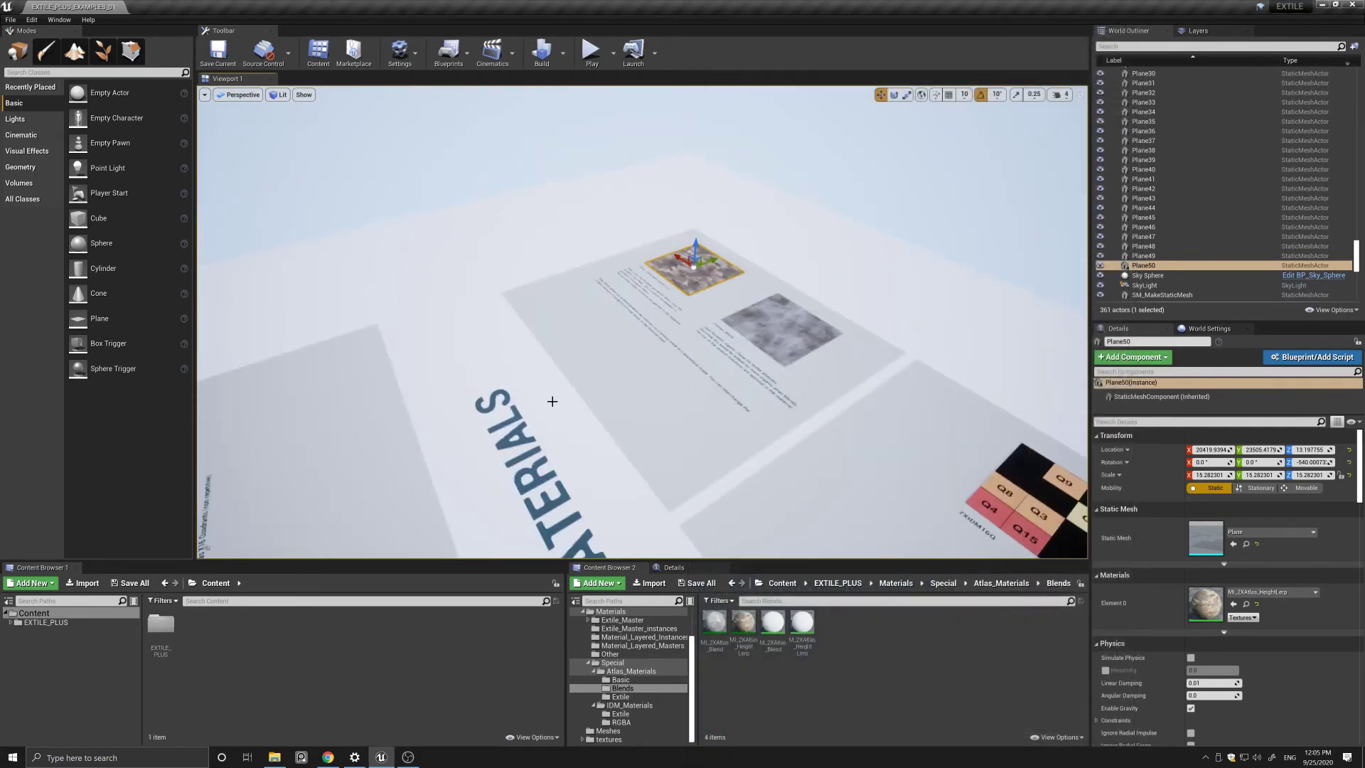
scroll(552, 402, "down", 5)
right_click_drag(607, 439, 607, 483)
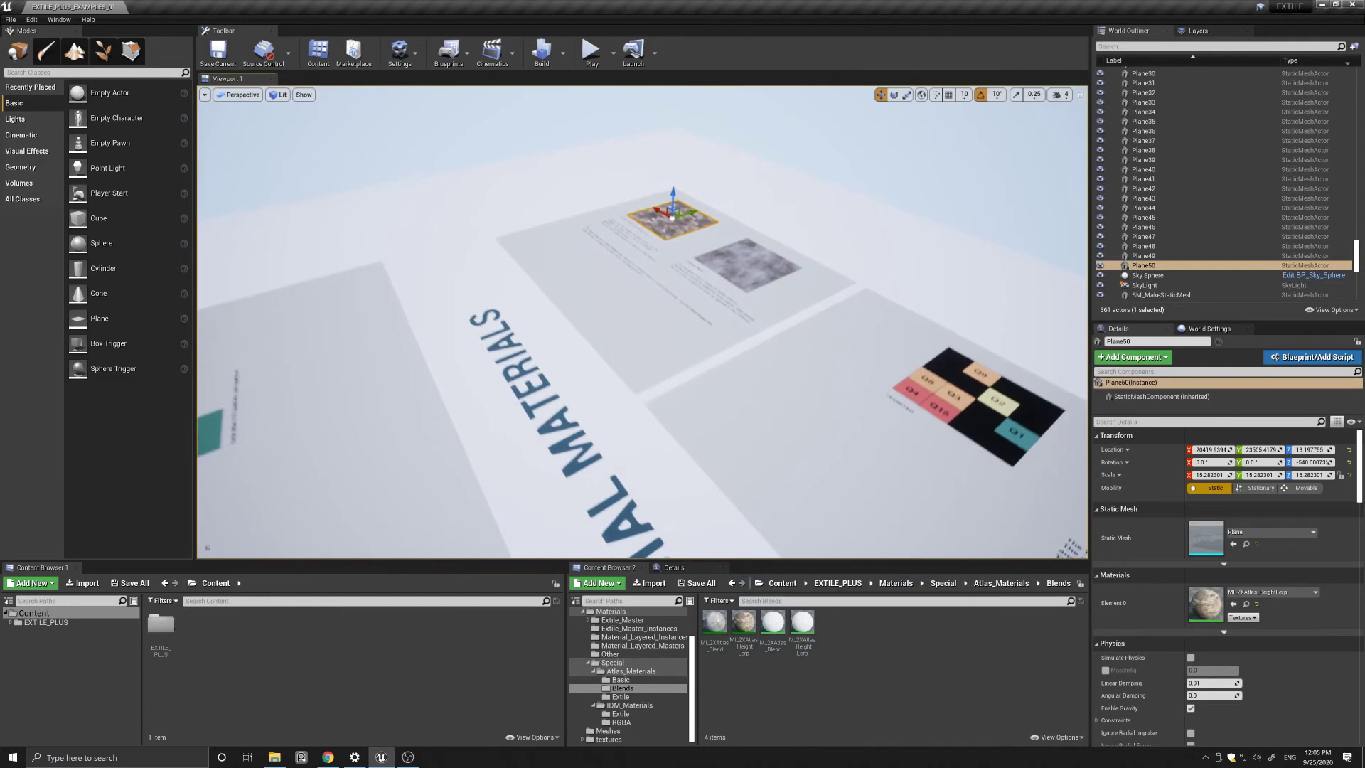
right_click_drag(552, 402, 552, 401)
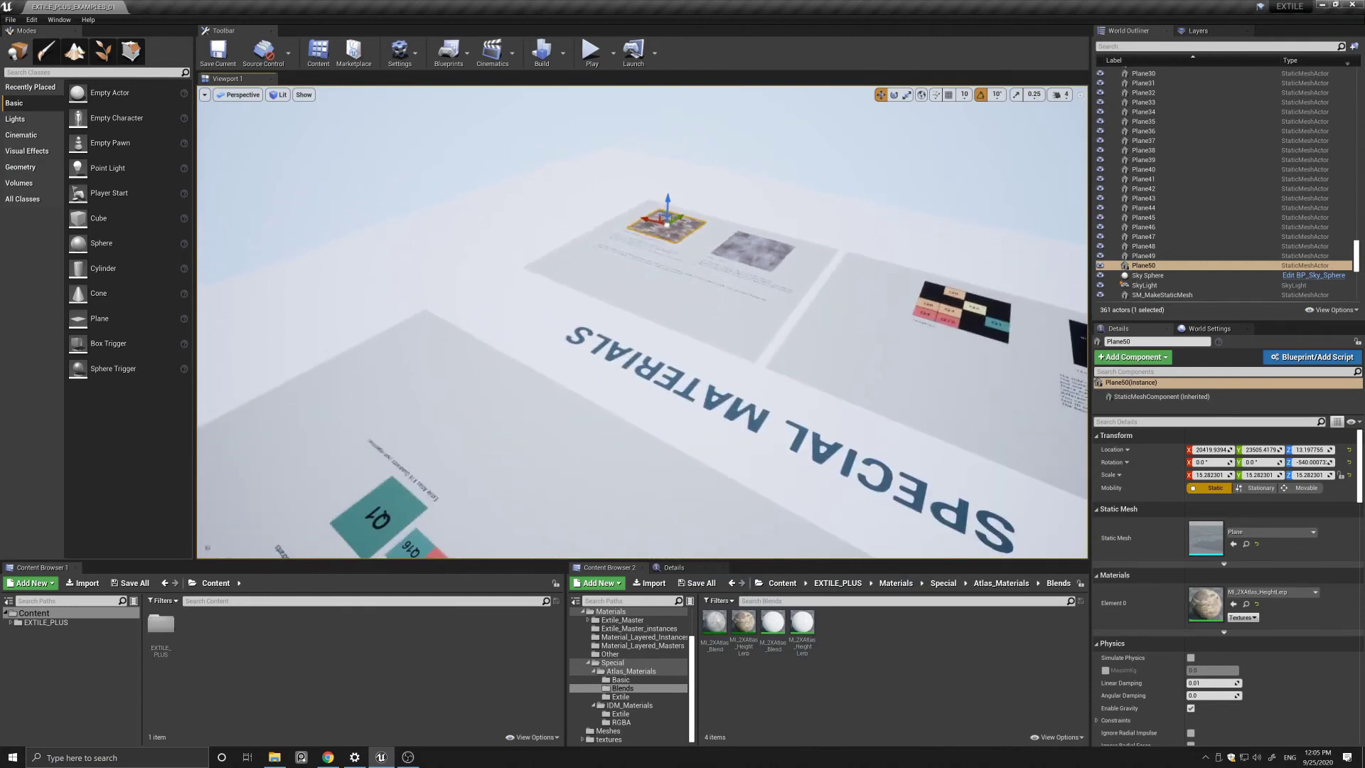
right_click_drag(823, 510, 823, 511)
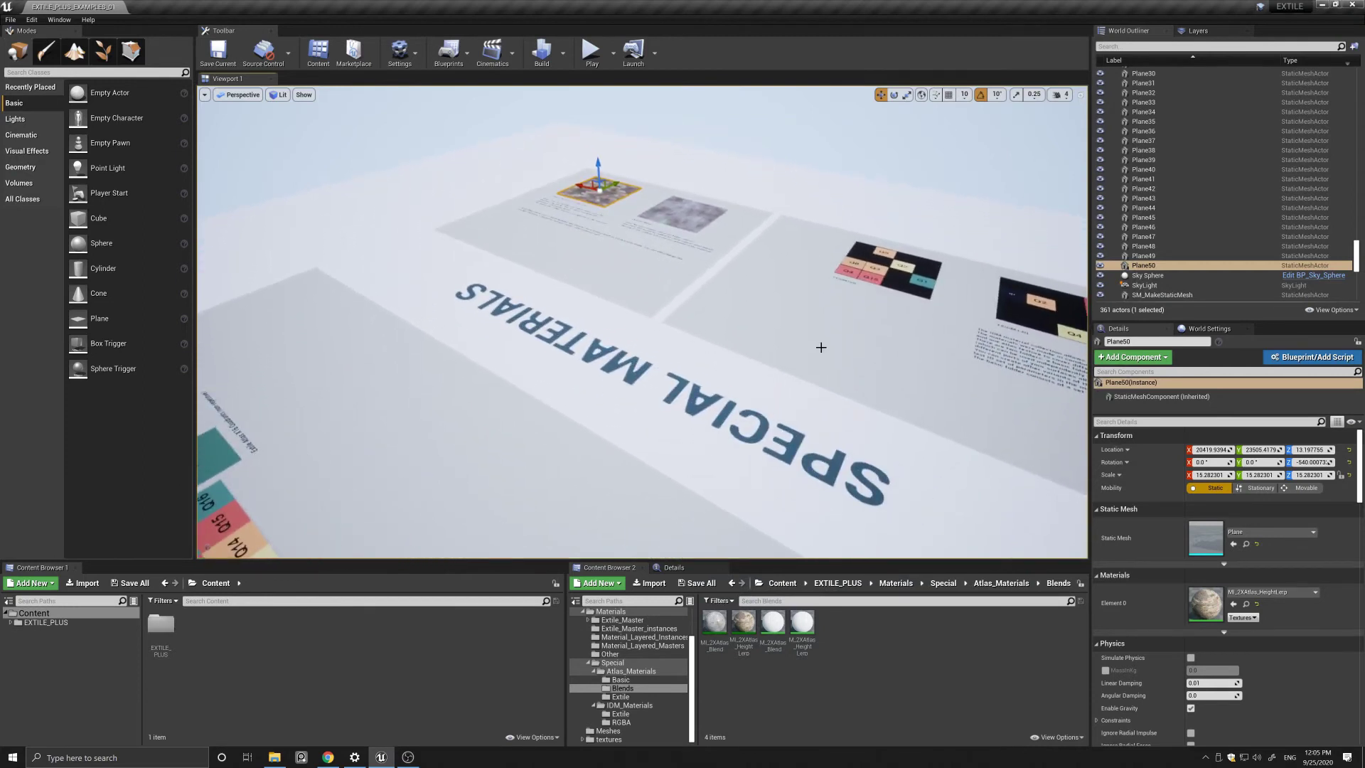
middle_click_drag(820, 346, 820, 347)
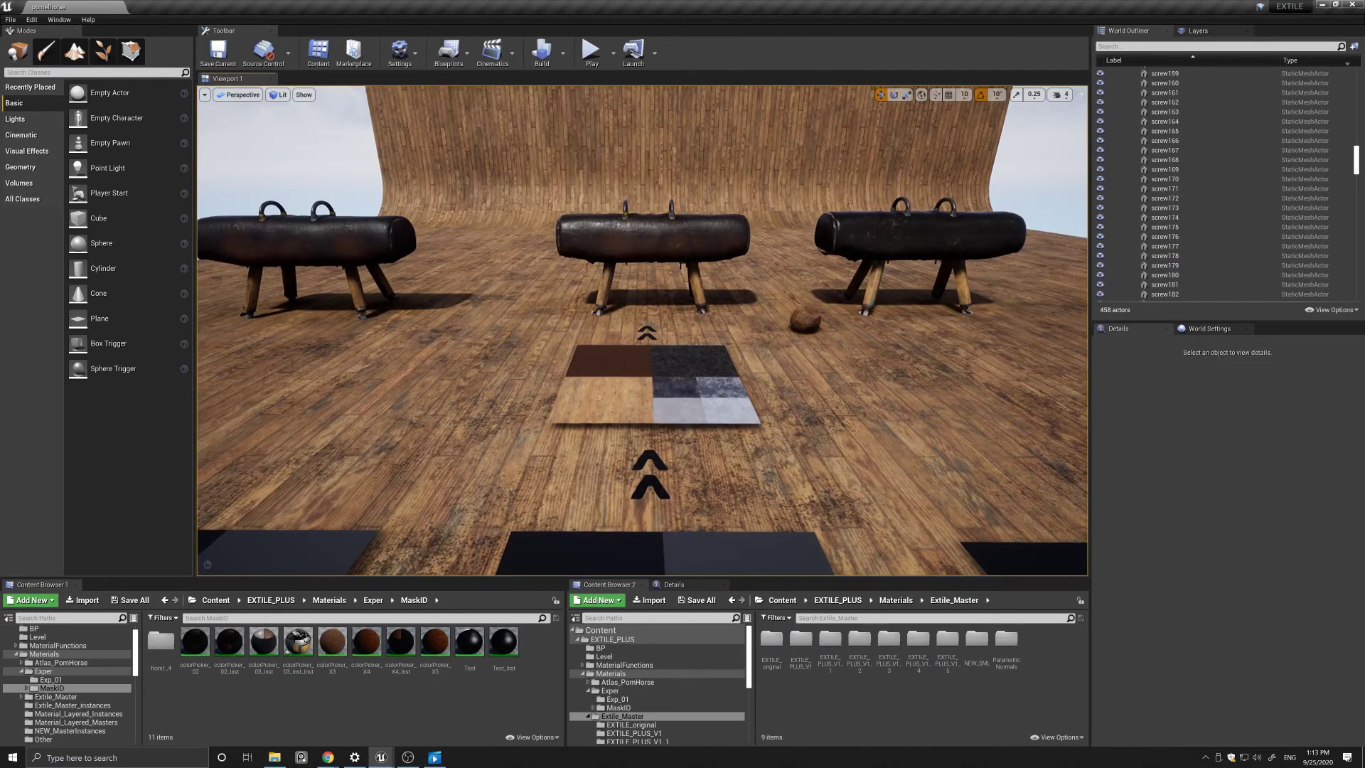
Select the four-quadrant atlas plane and the centre pommel horse's body and leg in turn to compare their assigned materials.
left_click(652, 377)
left_click_drag(652, 376, 612, 403, "alt")
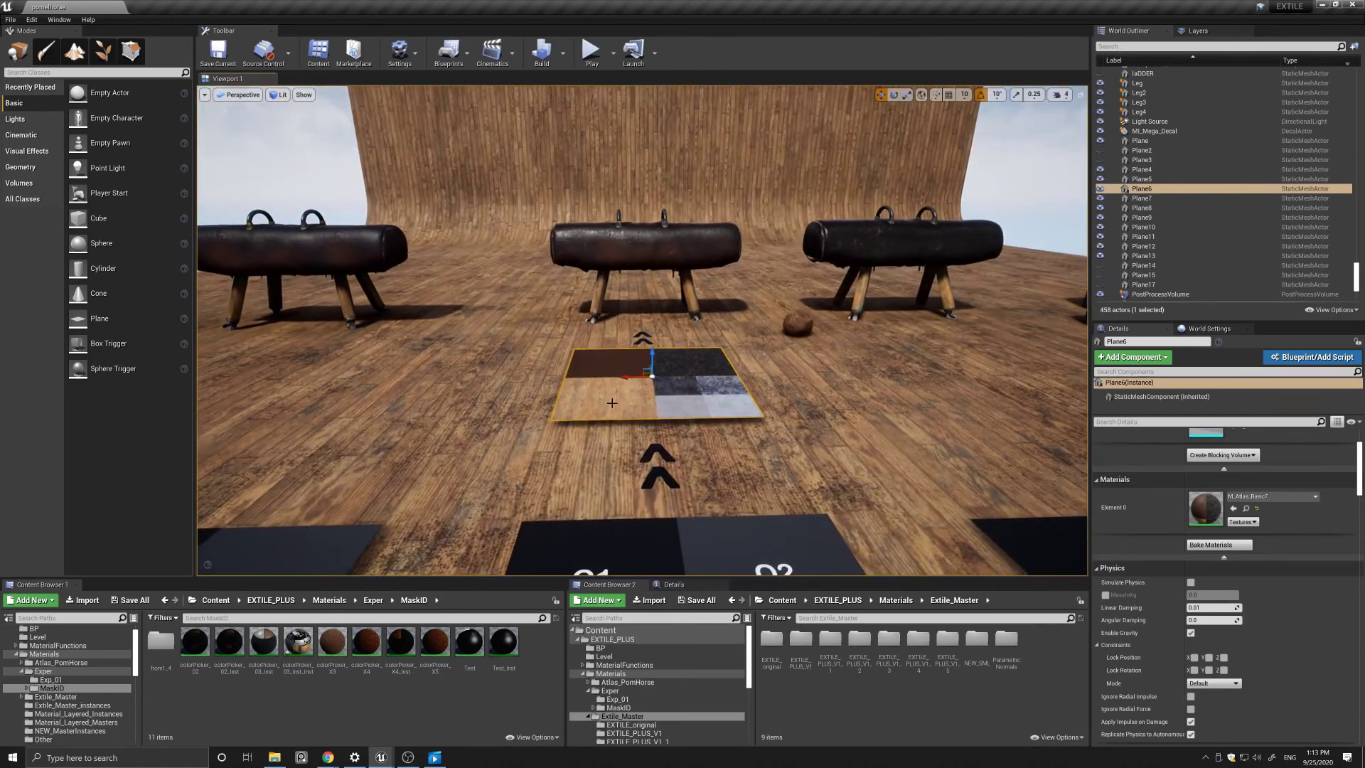
left_click(644, 245)
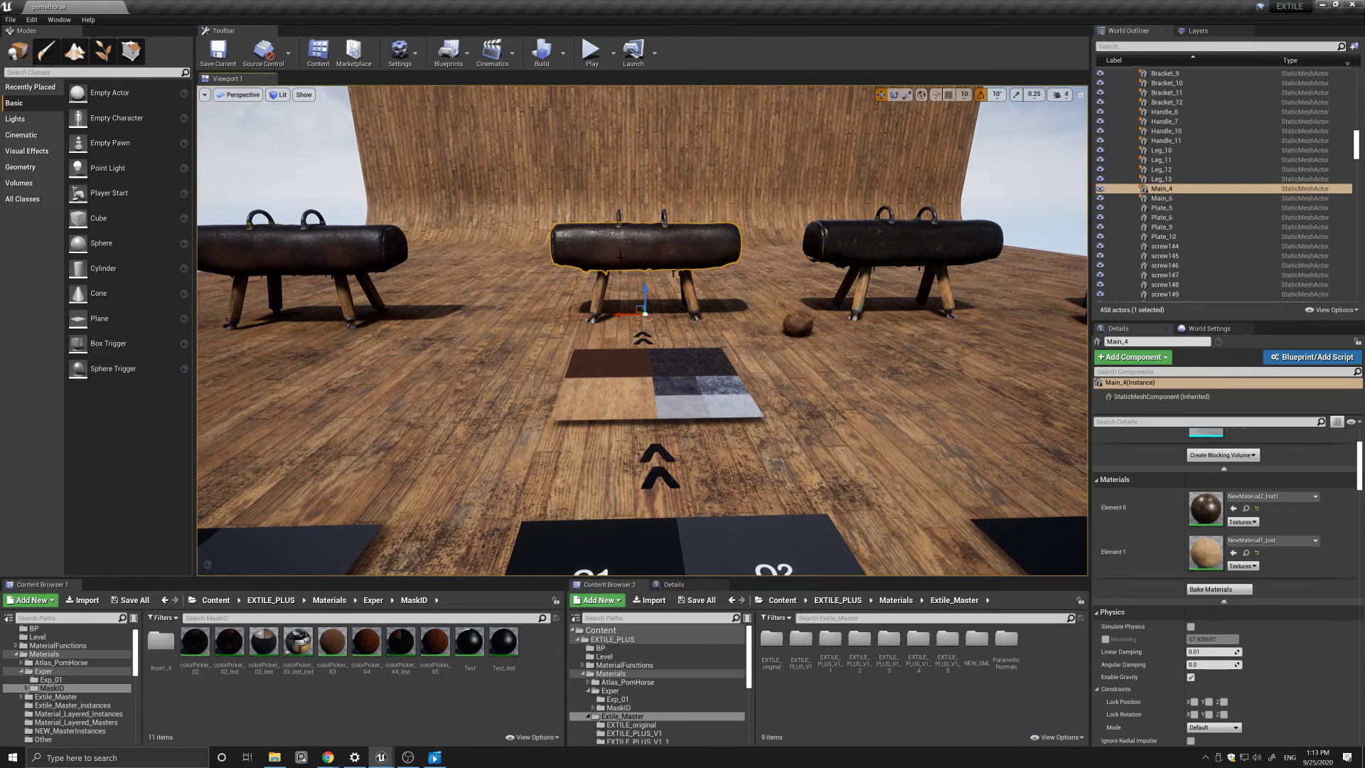
left_click(692, 298)
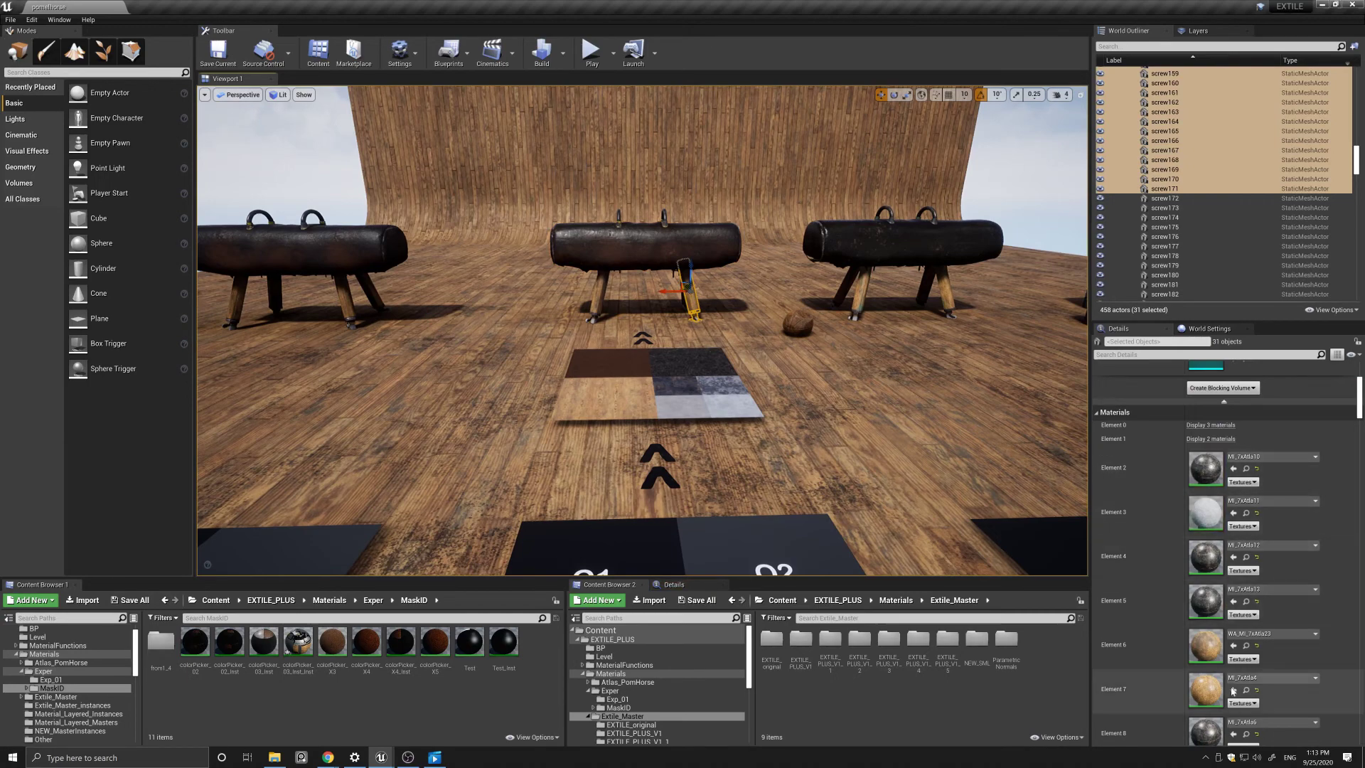
left_click(625, 380)
mouse_move(625, 380)
left_mouse_down("alt")
mouse_move(625, 416)
mouse_move(625, 369)
left_mouse_up("alt")
Select the near inner leg of the leftmost pommel horse and assign the colorPicker_03_Inst_Inst material to its Element 0.
right_click_drag(449, 357, 449, 358)
key("a")
key("w")
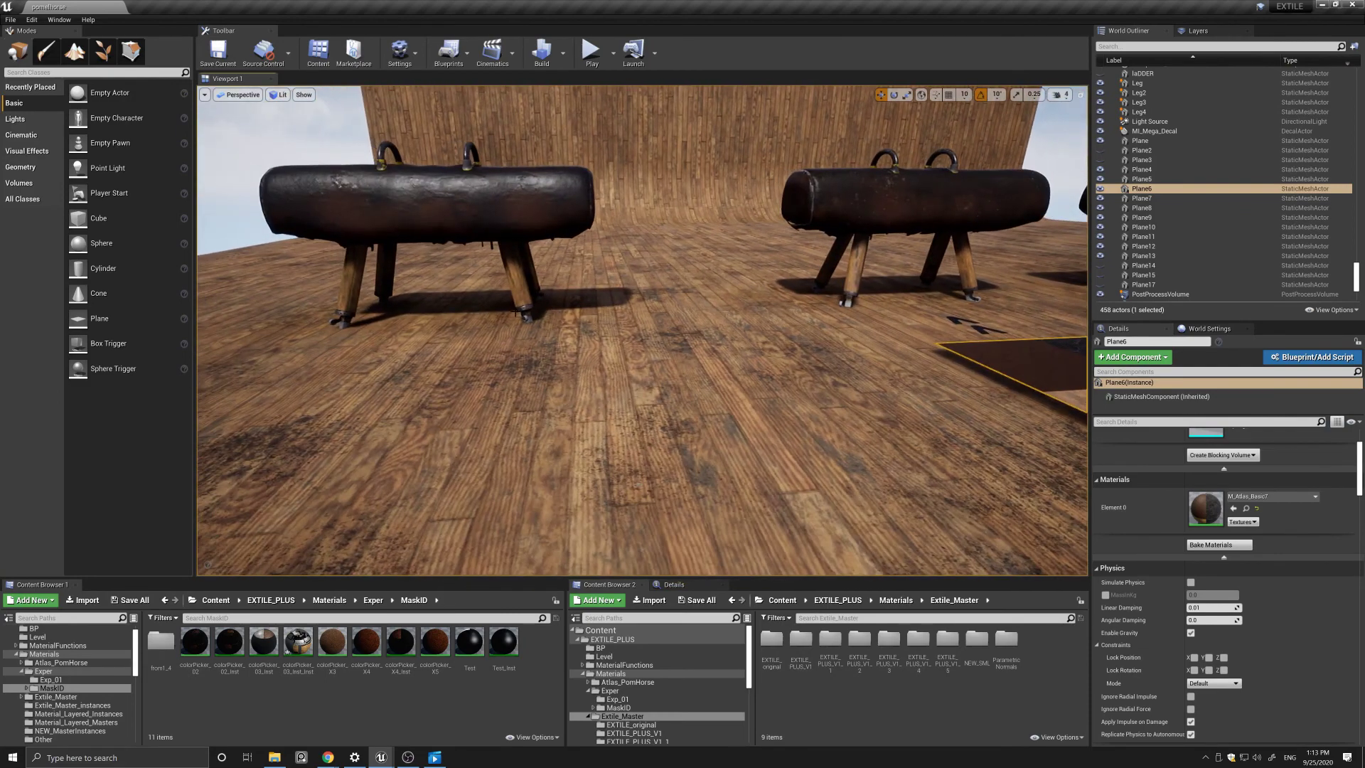
left_click(518, 291)
left_click_drag(298, 642, 1196, 513)
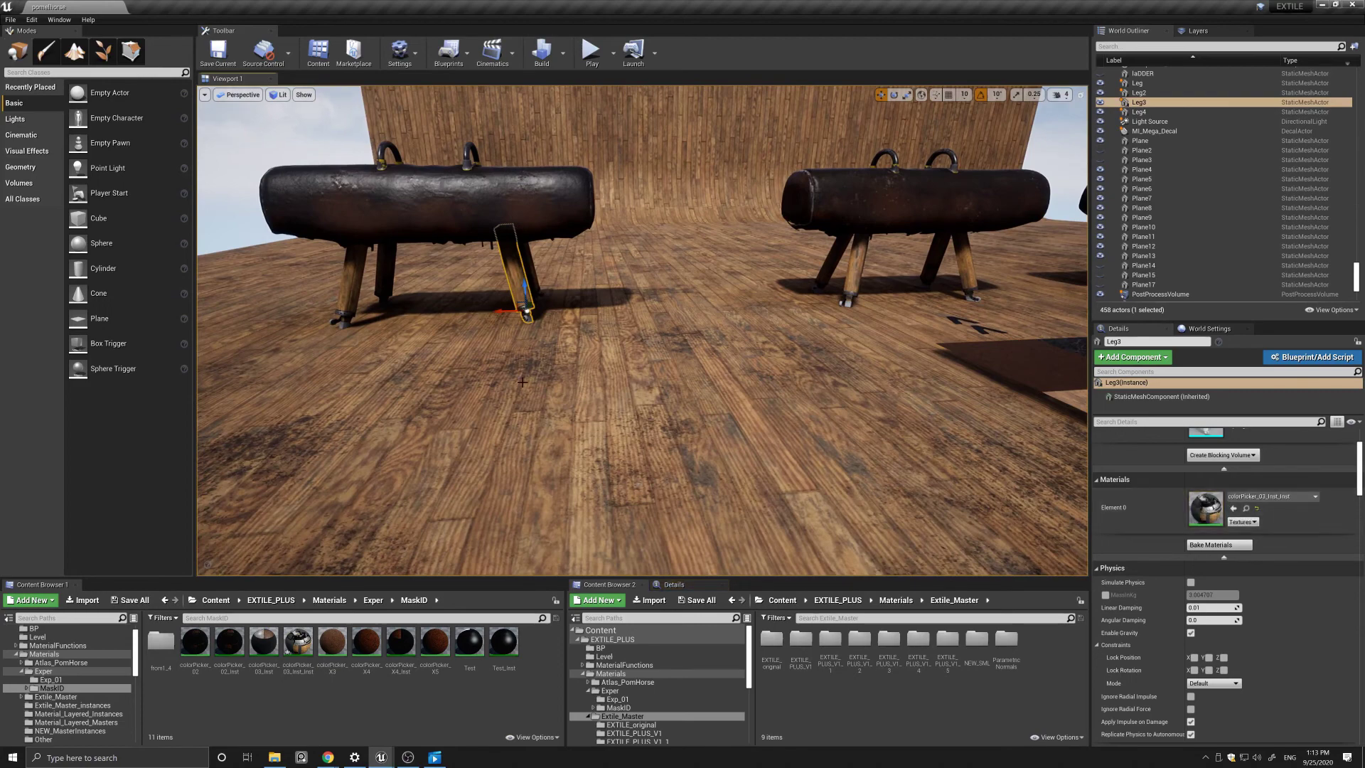
Examine the selected leg up close and compare the leftmost pommel horse with the other horses and the atlas plane.
middle_click_drag(493, 412, 472, 433)
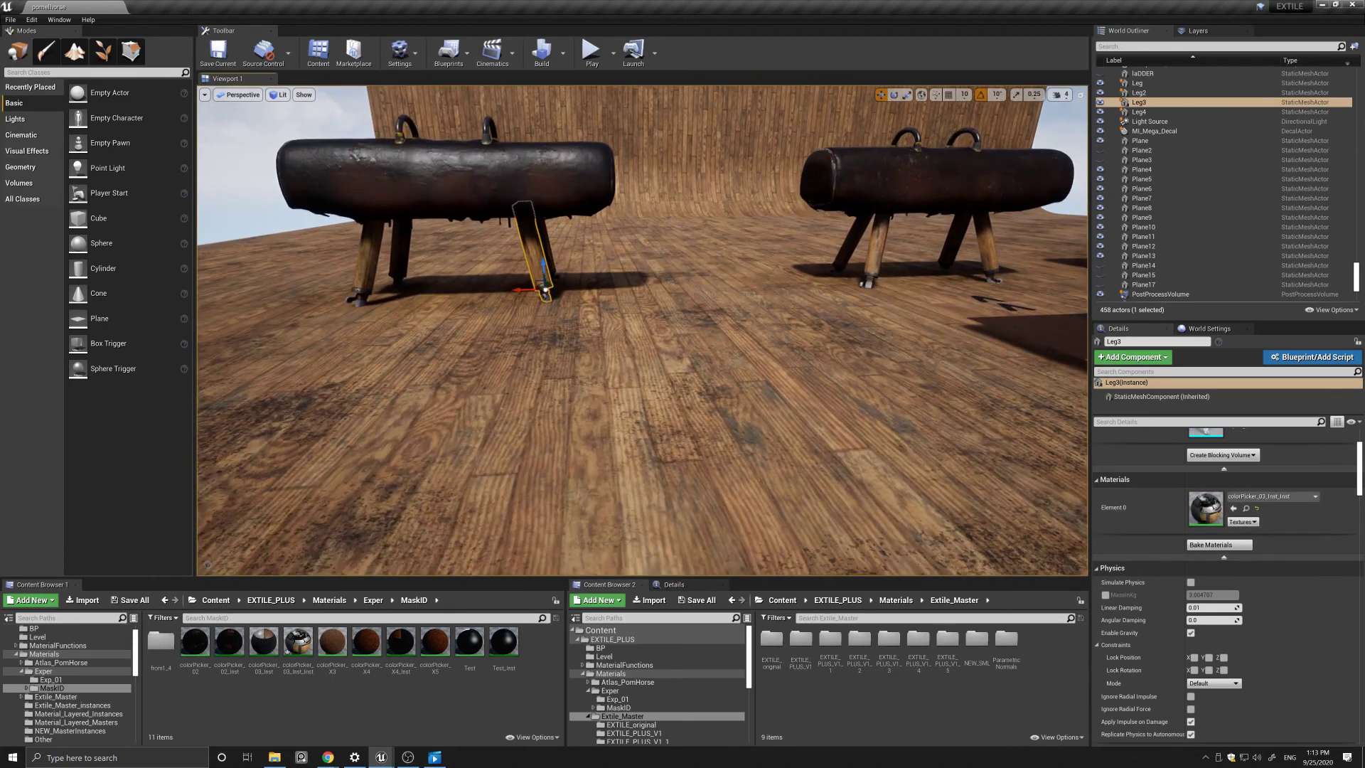
left_click_drag(490, 401, 488, 396)
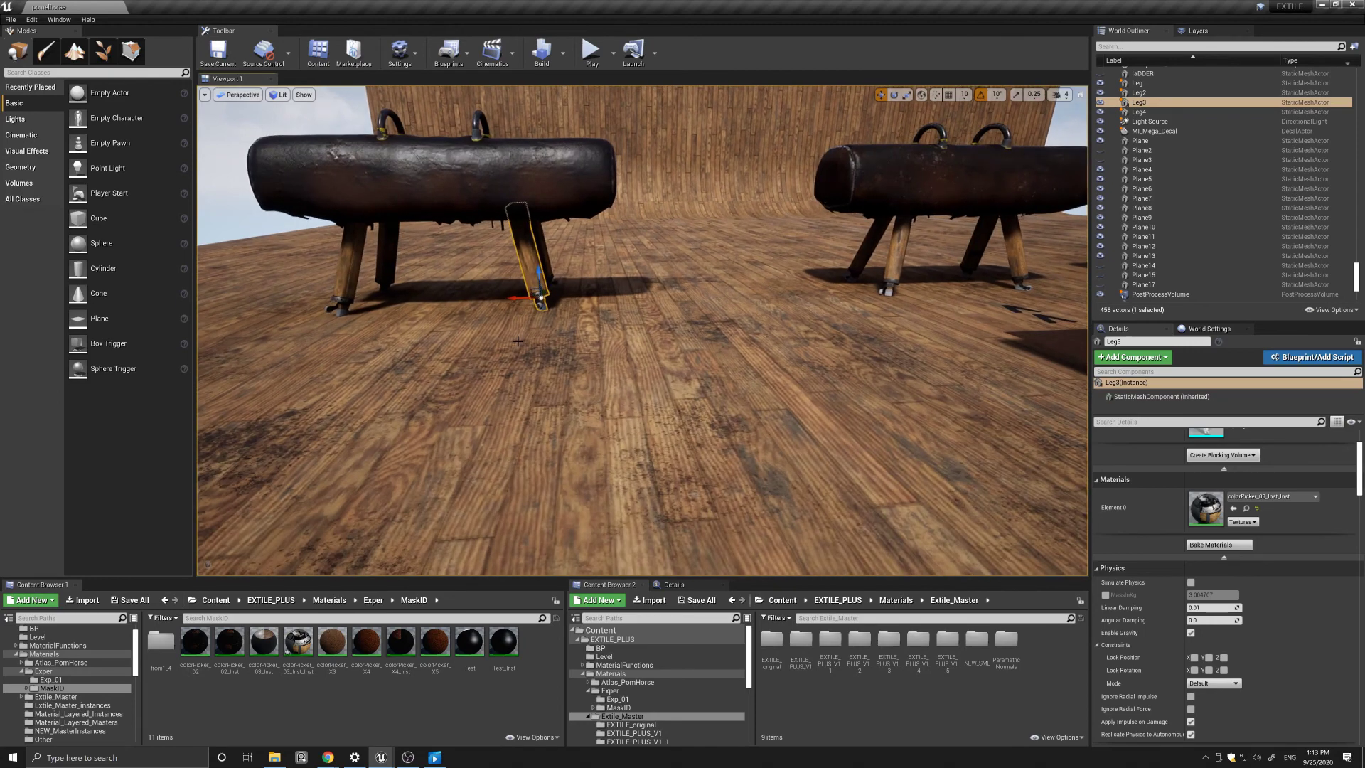
left_click_drag(475, 401, 474, 395)
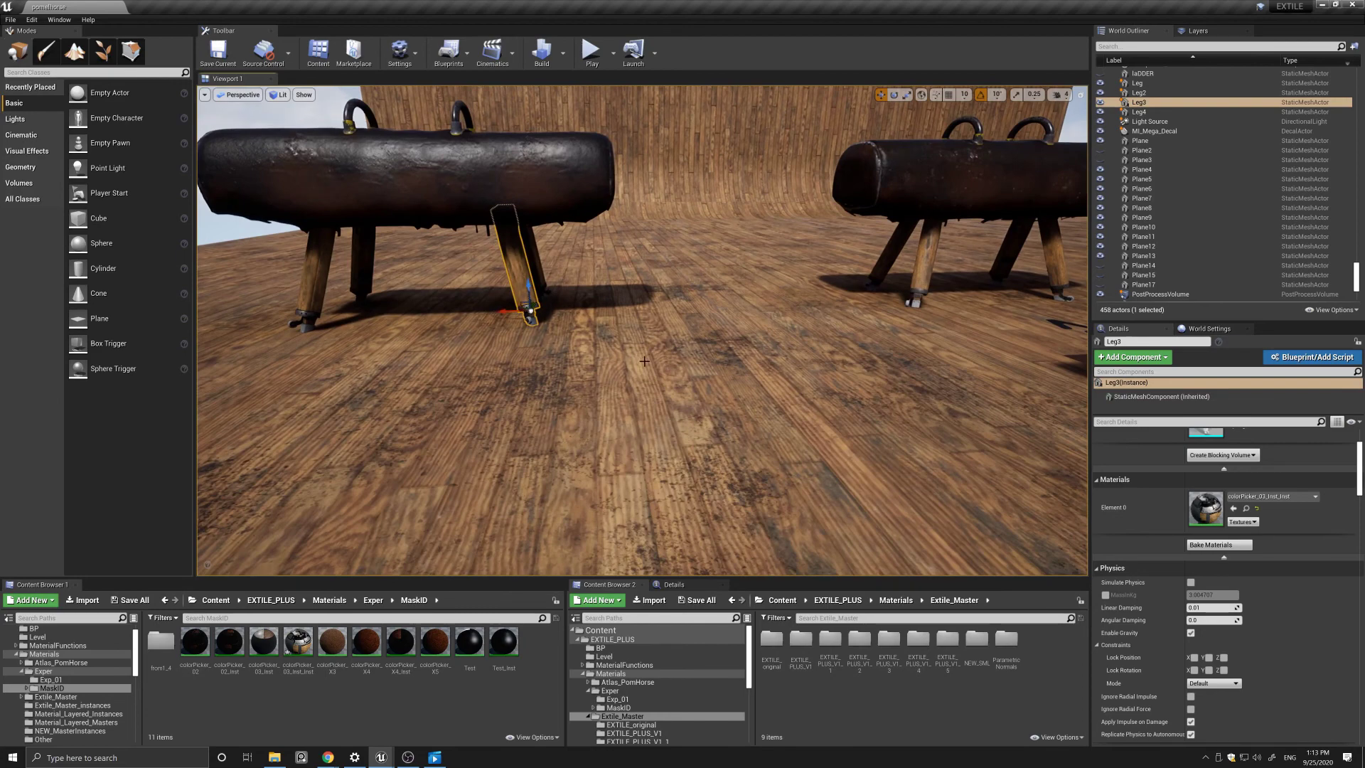
scroll(648, 363, "down", 5)
middle_click_drag(806, 370, 878, 381)
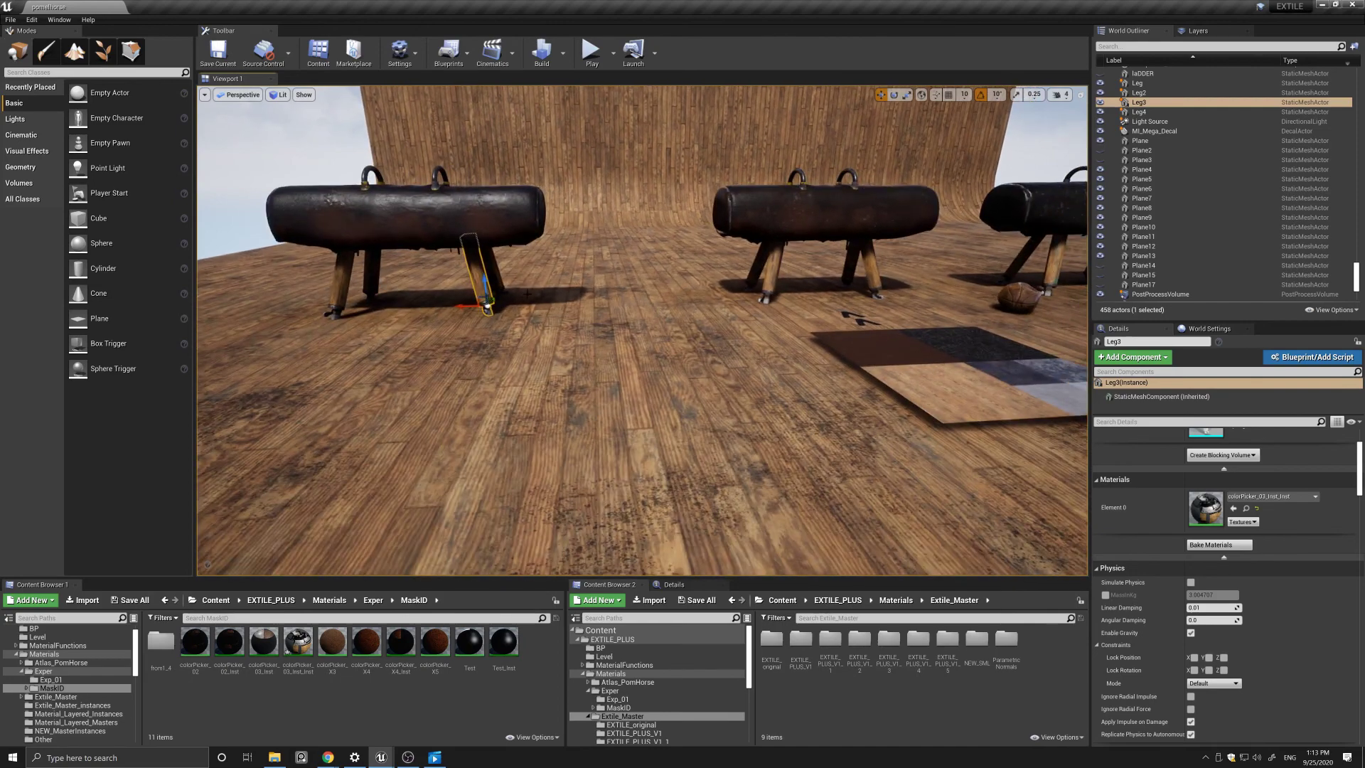
left_click_drag(449, 363, 449, 334)
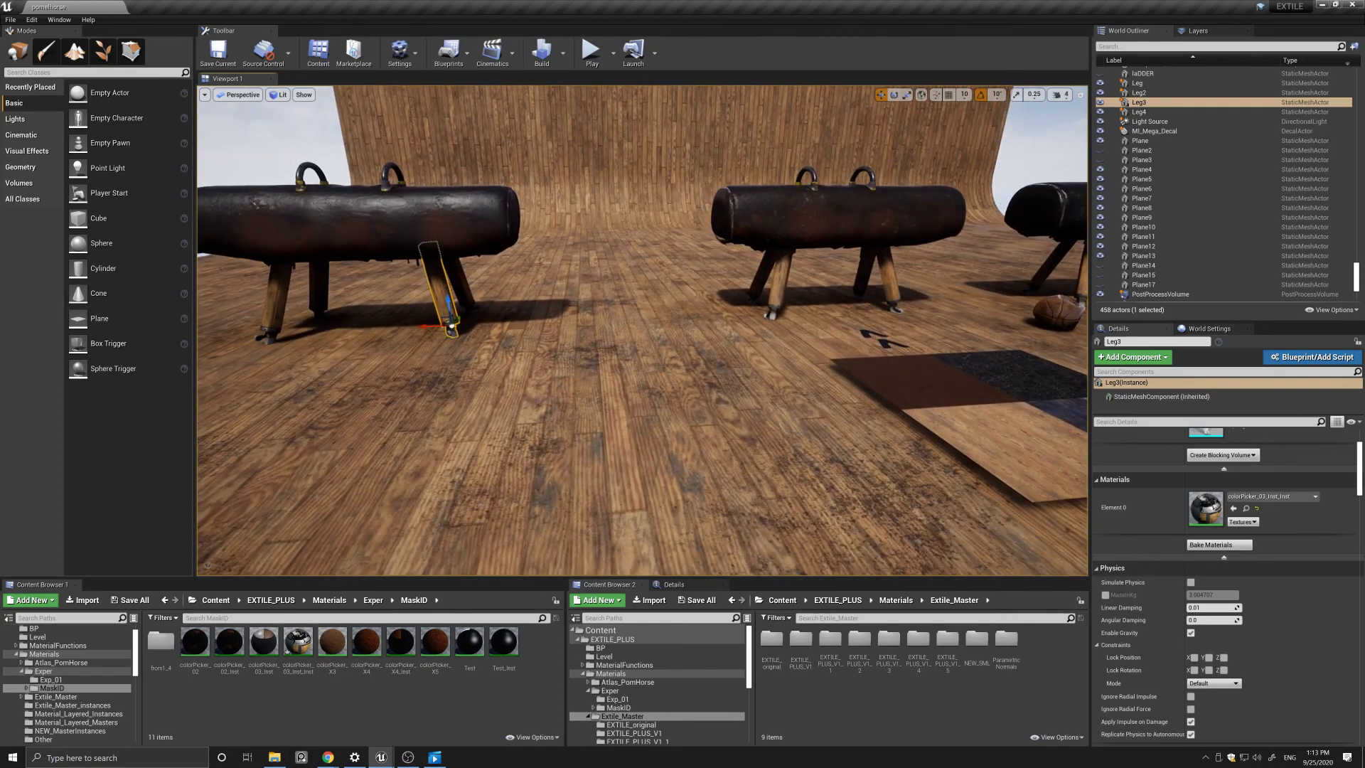
middle_click_drag(675, 362, 748, 373)
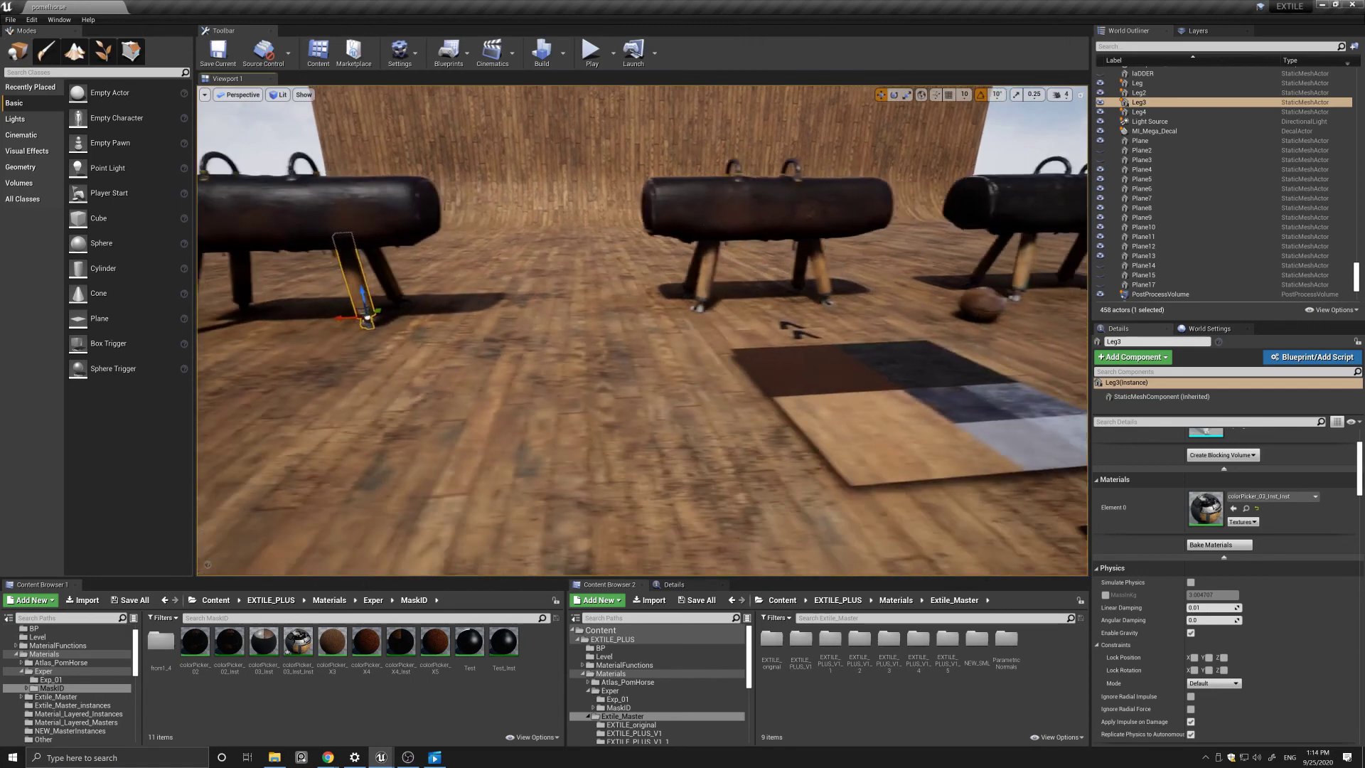
right_click_drag(617, 346, 561, 313)
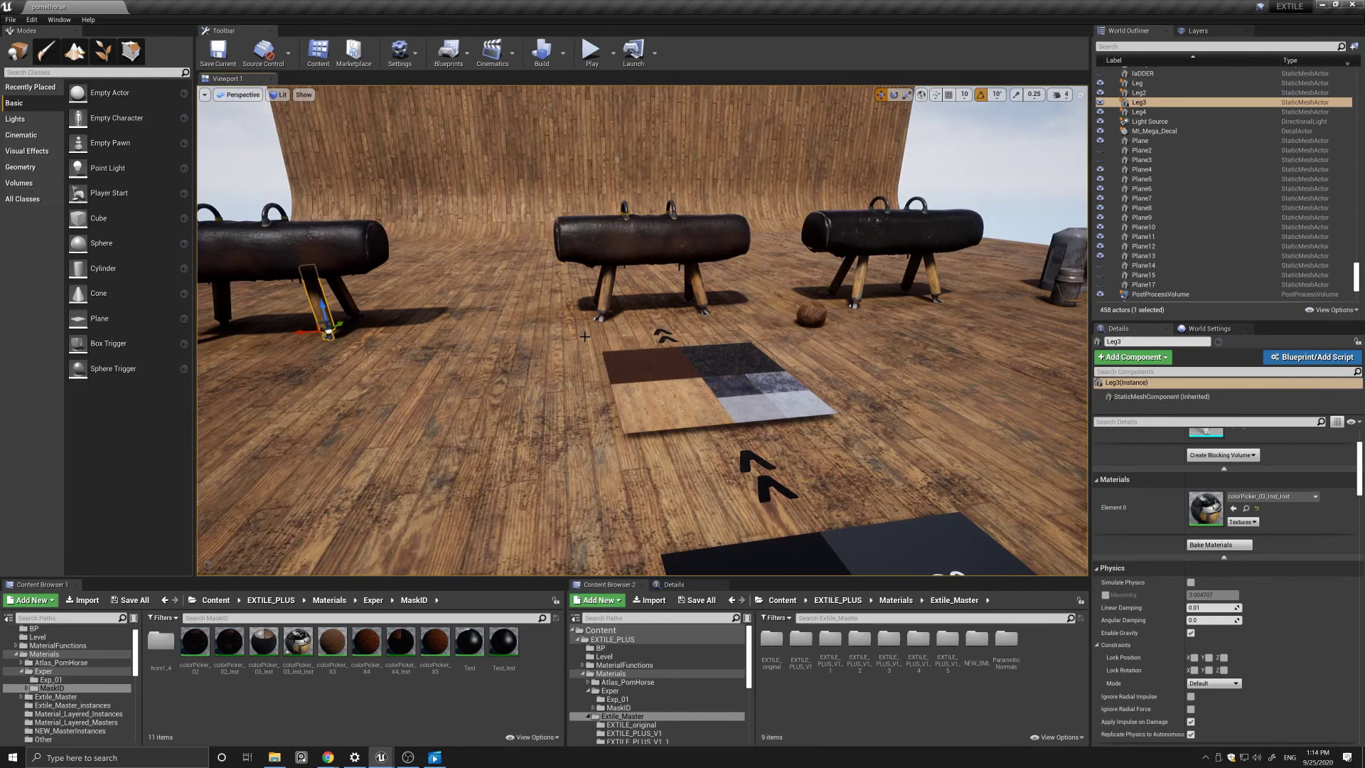